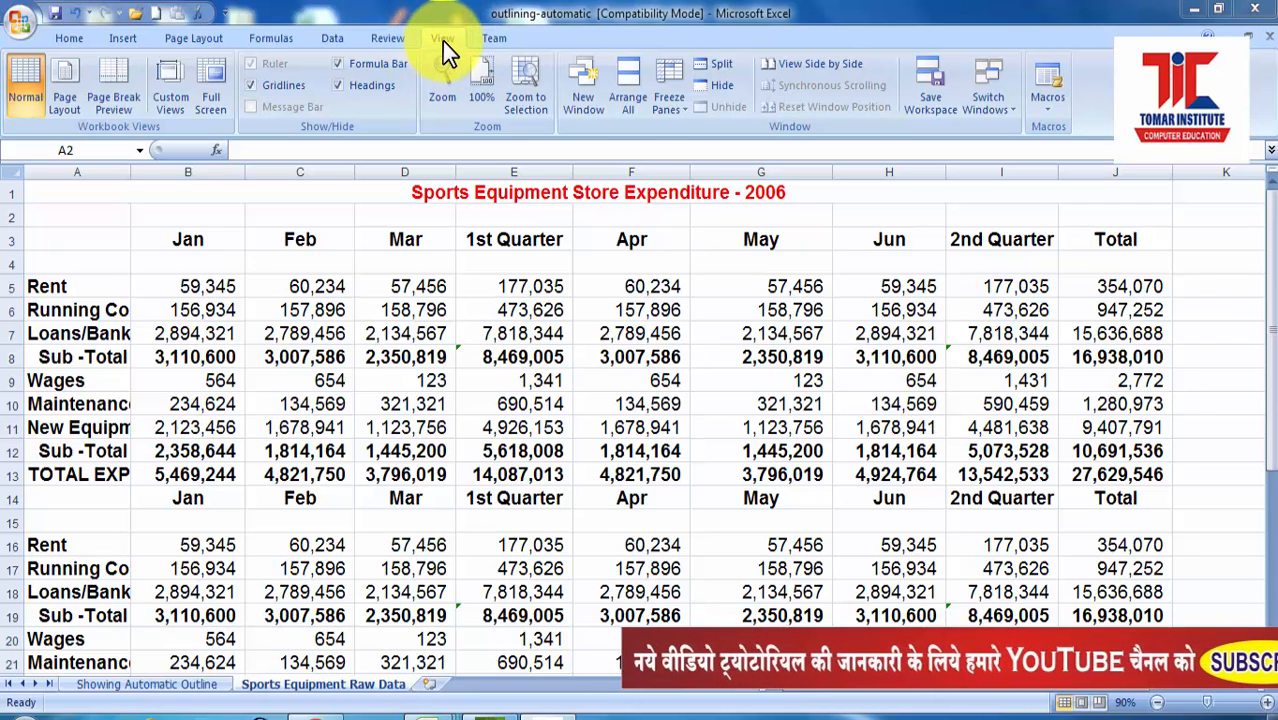
# - Look through the Sports Equipment Store Expenditure table from its title down to the last TOTAL row
pyautogui.moveTo(40, 190)
pyautogui.mouseDown()
pyautogui.moveTo(234, 300)
pyautogui.moveTo(476, 465)
pyautogui.moveTo(452, 604)
pyautogui.mouseUp()
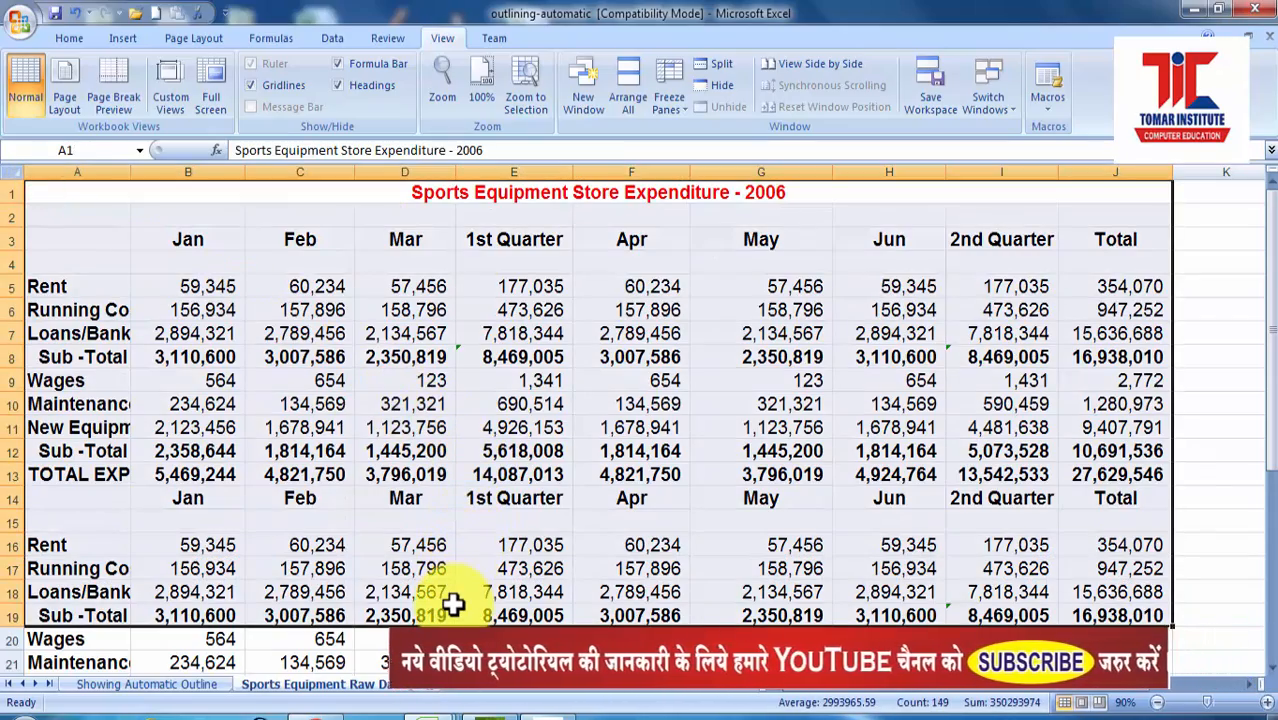
pyautogui.scroll(-4, 452, 604)
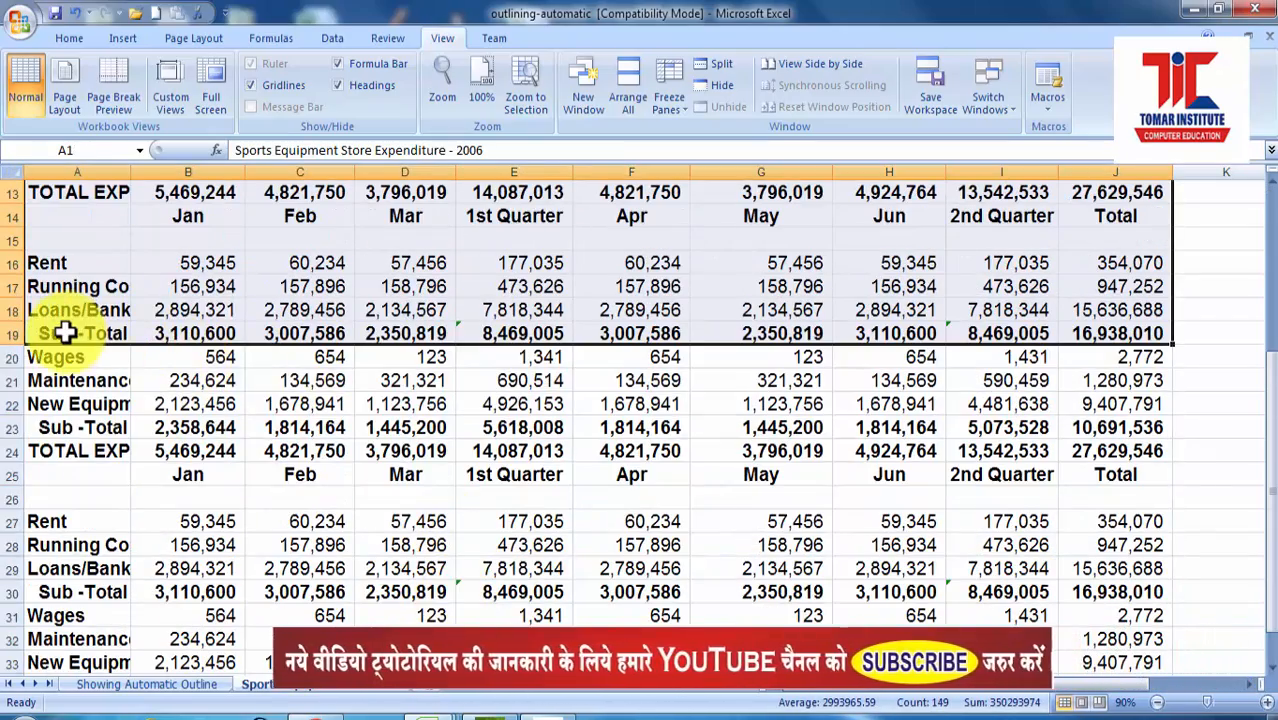
pyautogui.moveTo(63, 333); pyautogui.dragTo(958, 573)
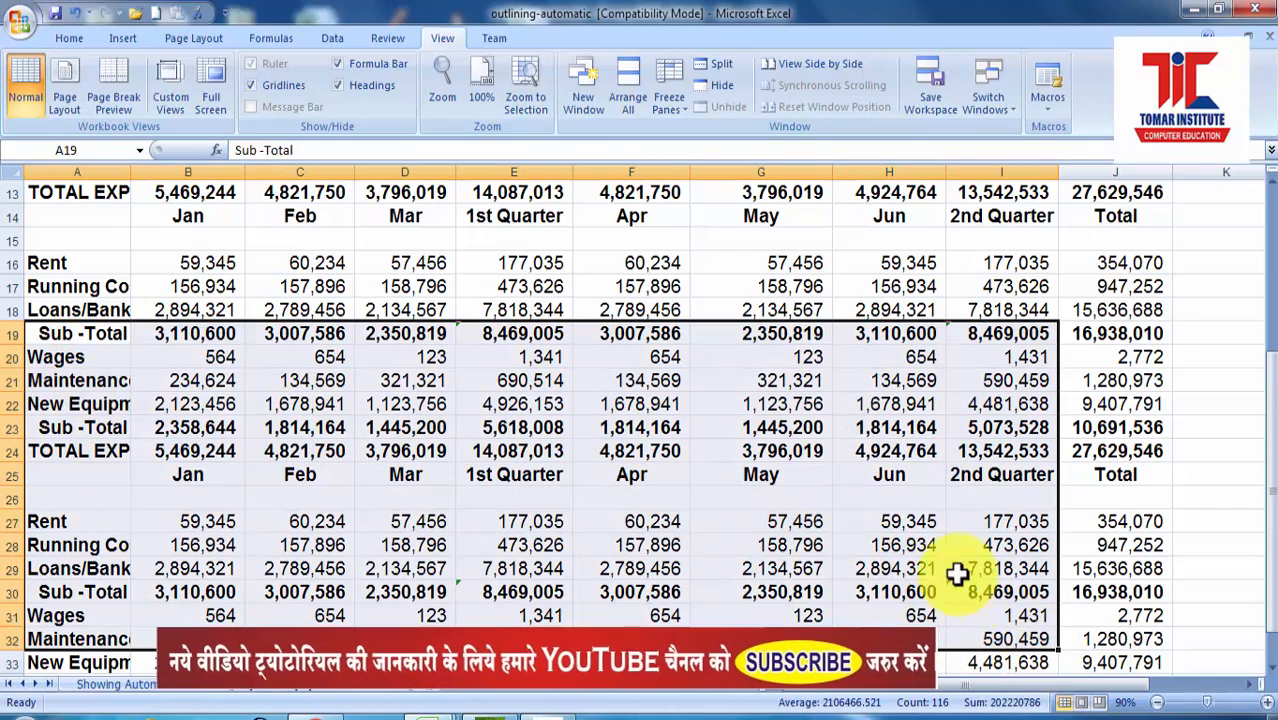
pyautogui.scroll(4, 958, 573)
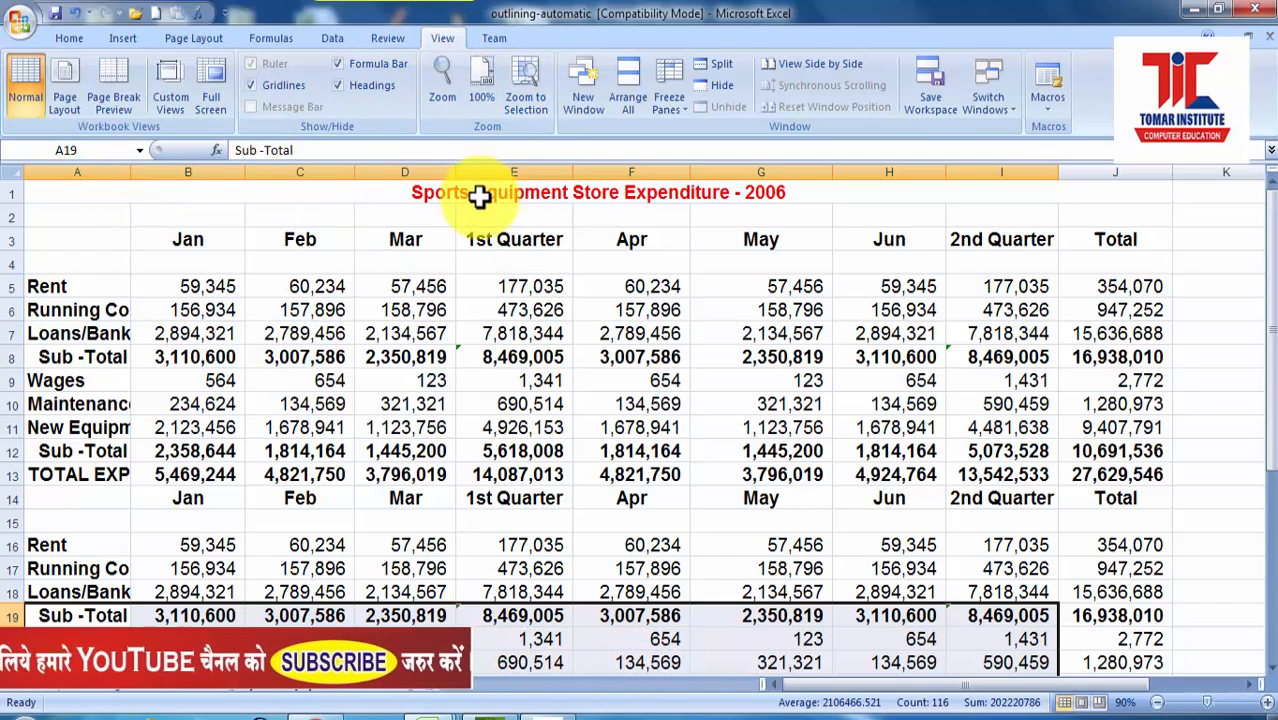
pyautogui.moveTo(480, 195); pyautogui.dragTo(442, 499)
pyautogui.scroll(-5, 446, 500)
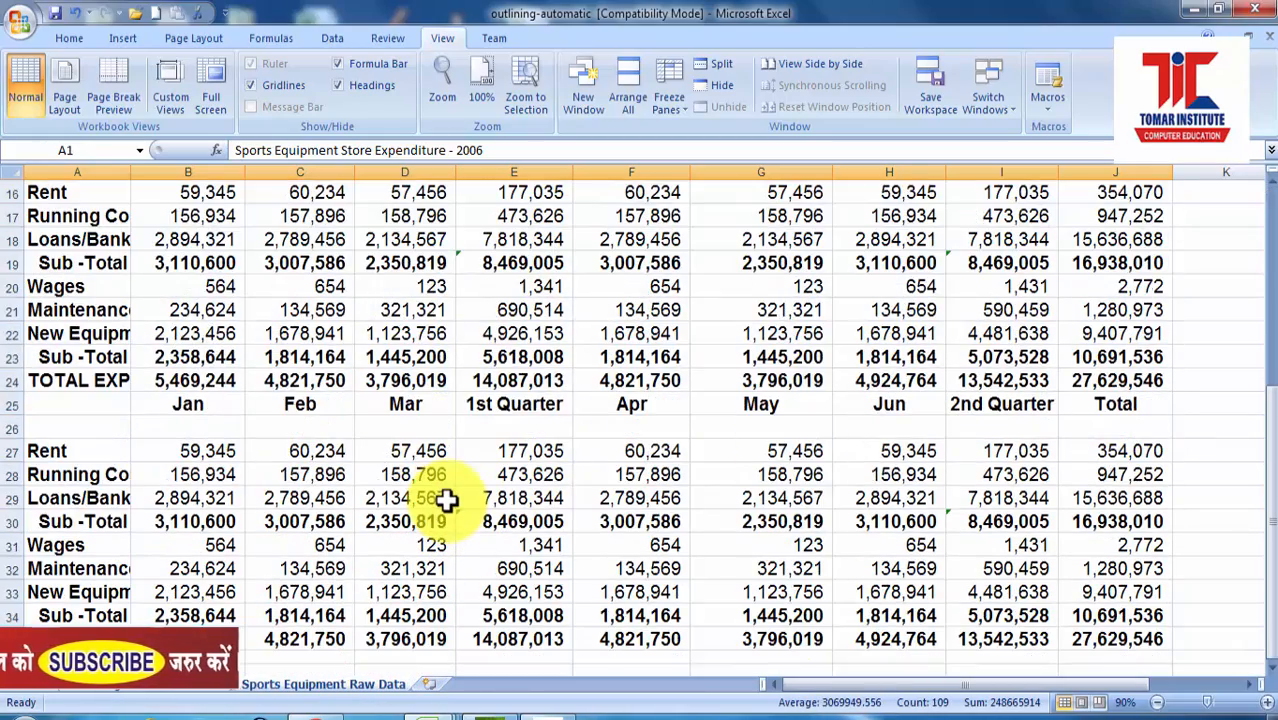
pyautogui.scroll(5, 446, 493)
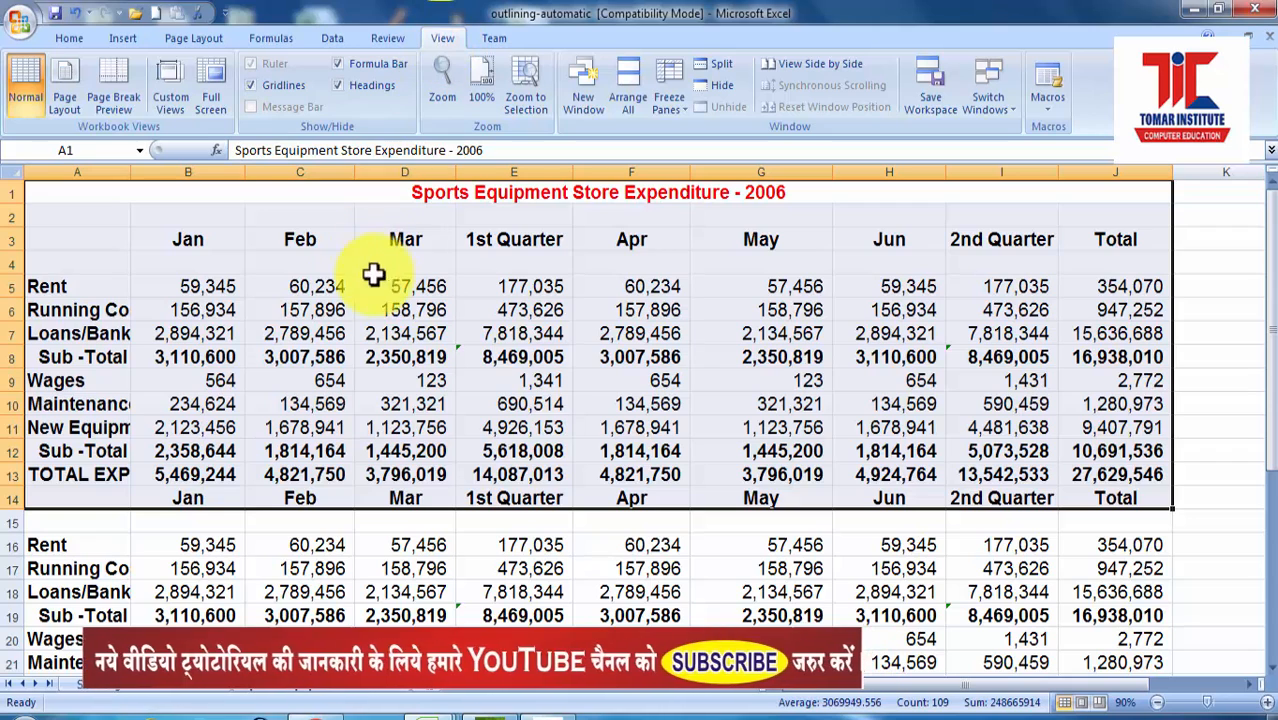
pyautogui.click(628, 447)
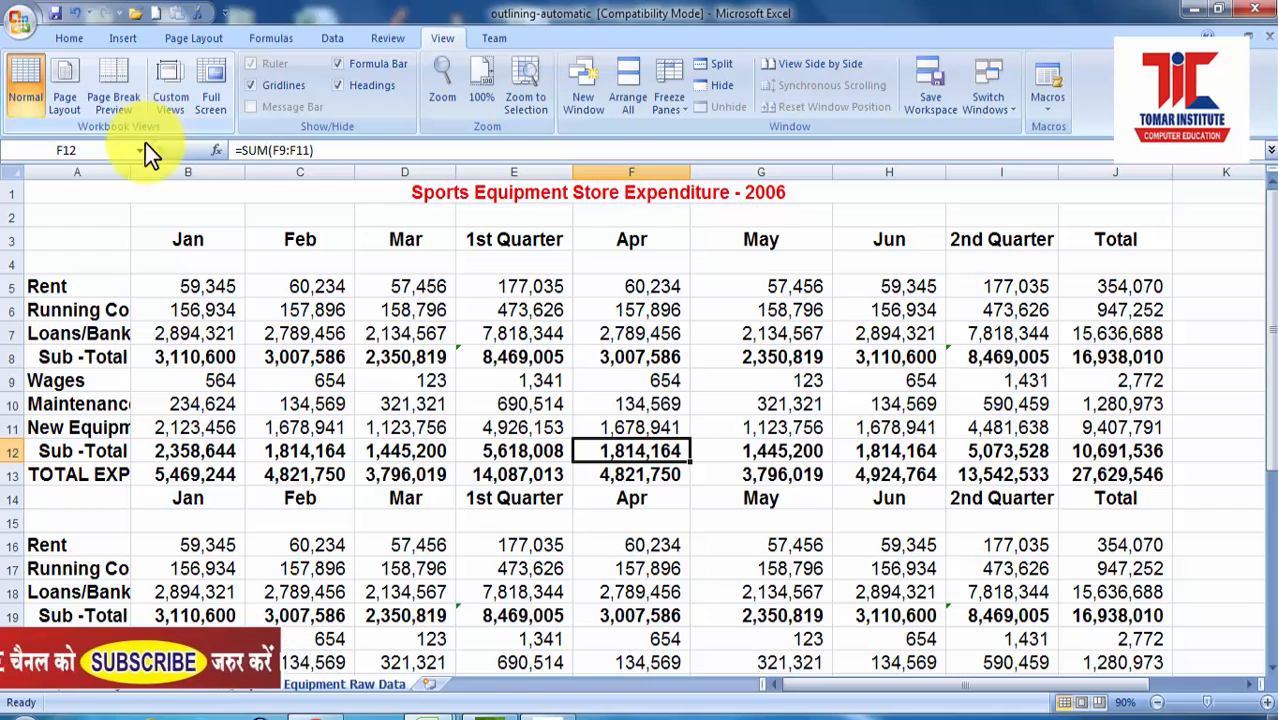
pyautogui.moveTo(79, 194); pyautogui.dragTo(177, 216)
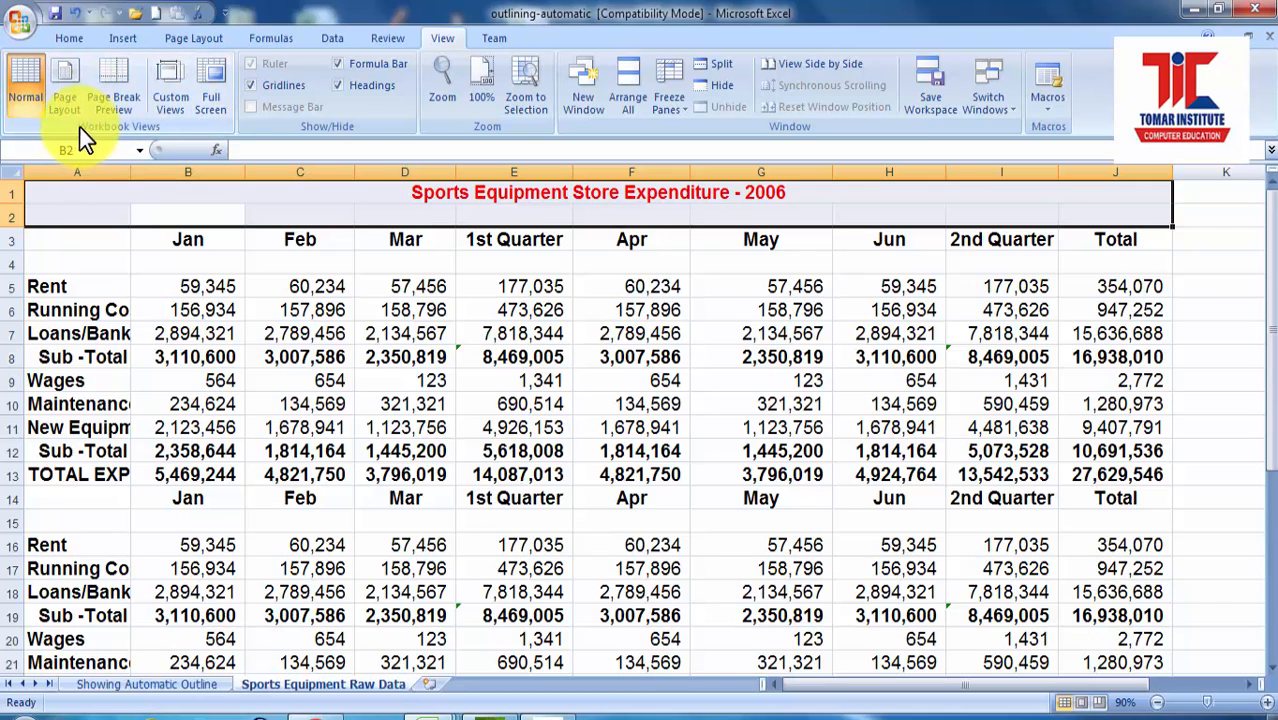
pyautogui.click(250, 333)
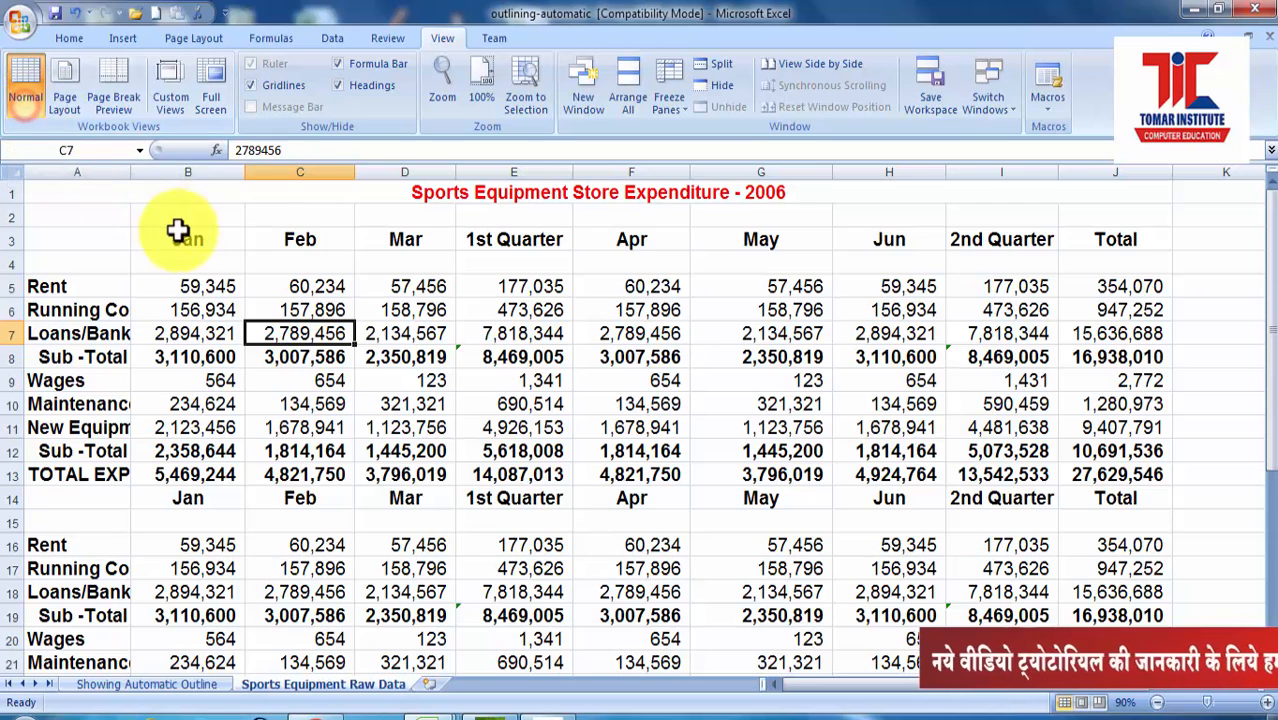
# - Examine the column headings, row headings and individual cells of the expenditure sheet in Normal view
pyautogui.moveTo(182, 232); pyautogui.dragTo(477, 428)
pyautogui.click(752, 447)
pyautogui.click(112, 170)
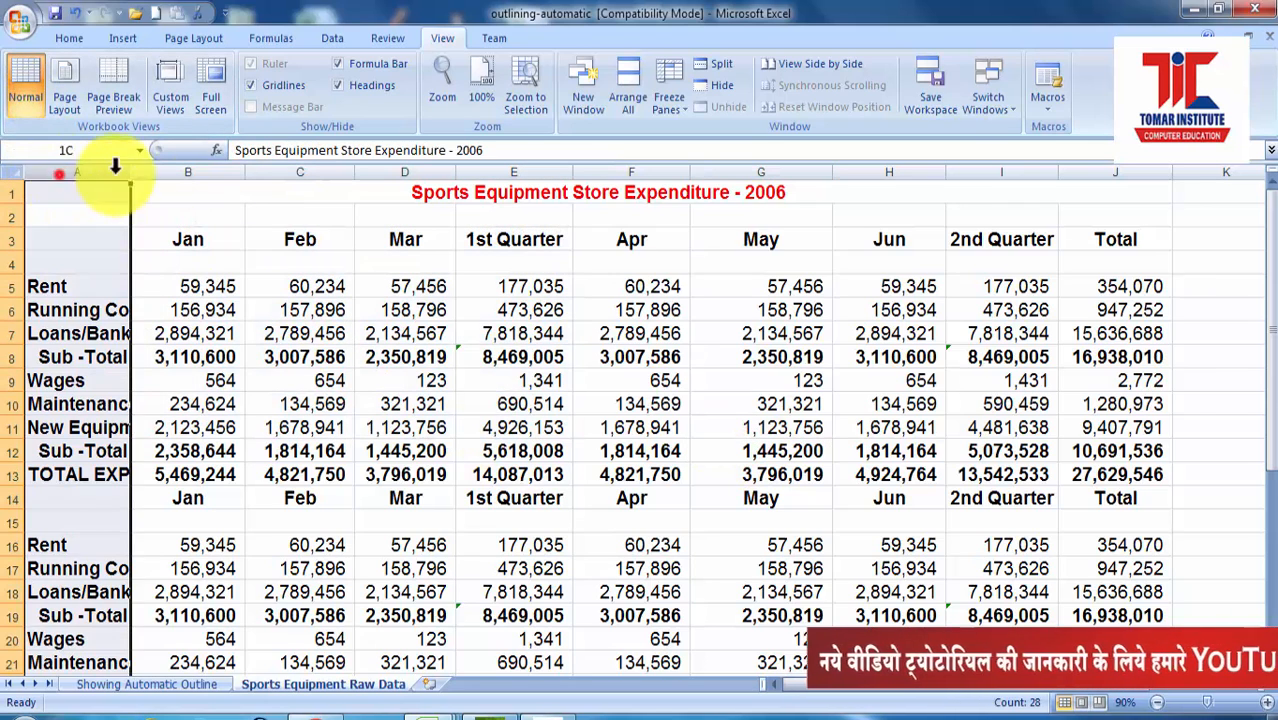
pyautogui.click(294, 172)
pyautogui.click(14, 195)
pyautogui.click(6, 228)
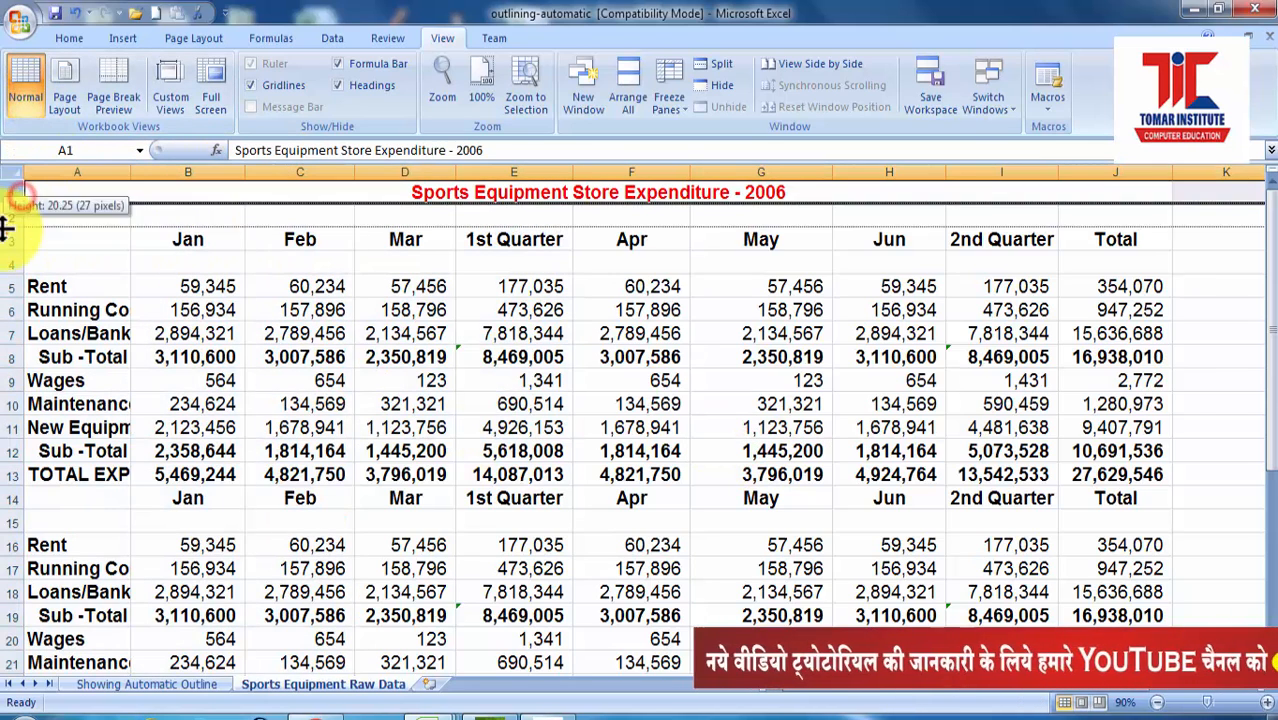
pyautogui.click(11, 287)
pyautogui.click(10, 358)
pyautogui.click(178, 280)
pyautogui.click(676, 245)
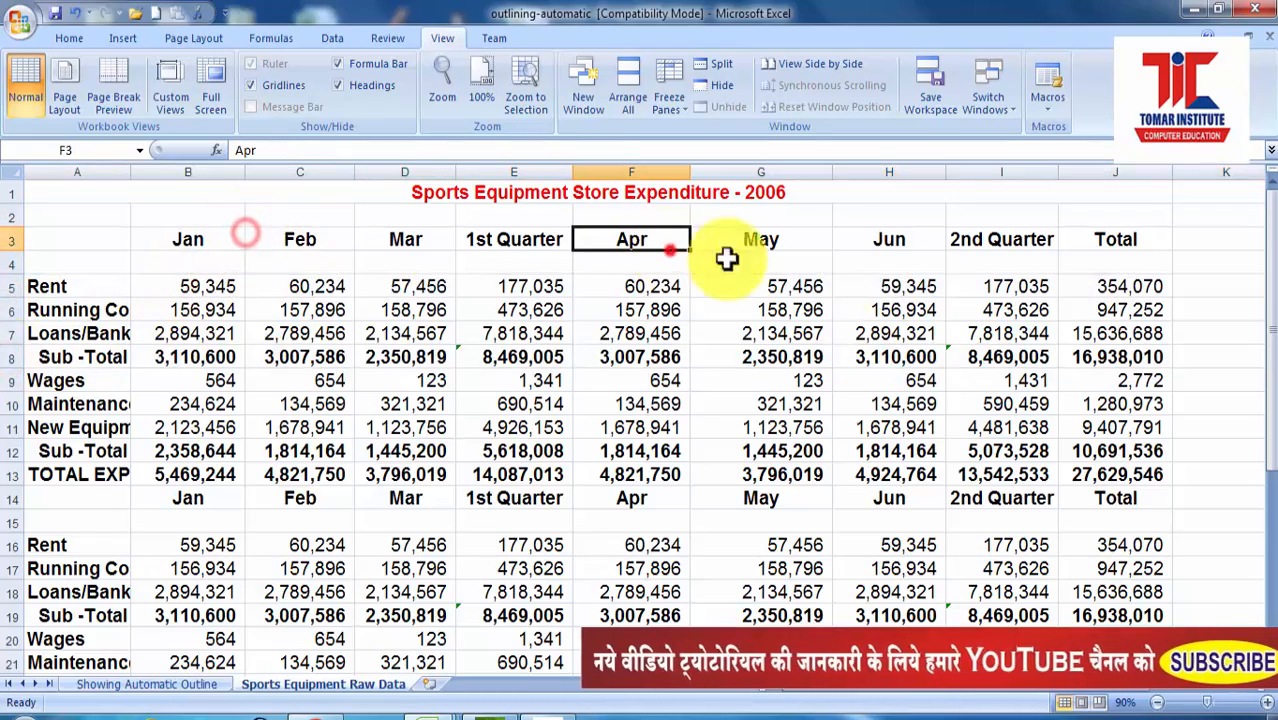
pyautogui.scroll(-4, 925, 530)
pyautogui.scroll(-1, 926, 532)
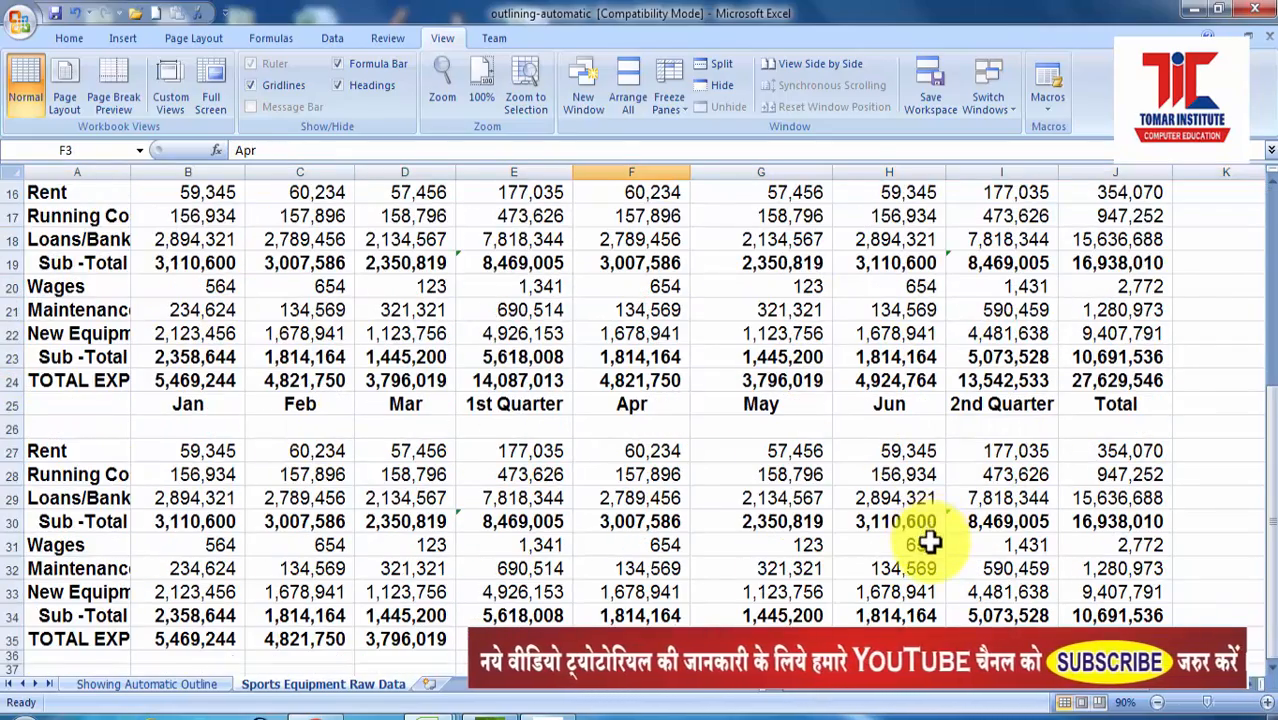
pyautogui.scroll(5, 930, 538)
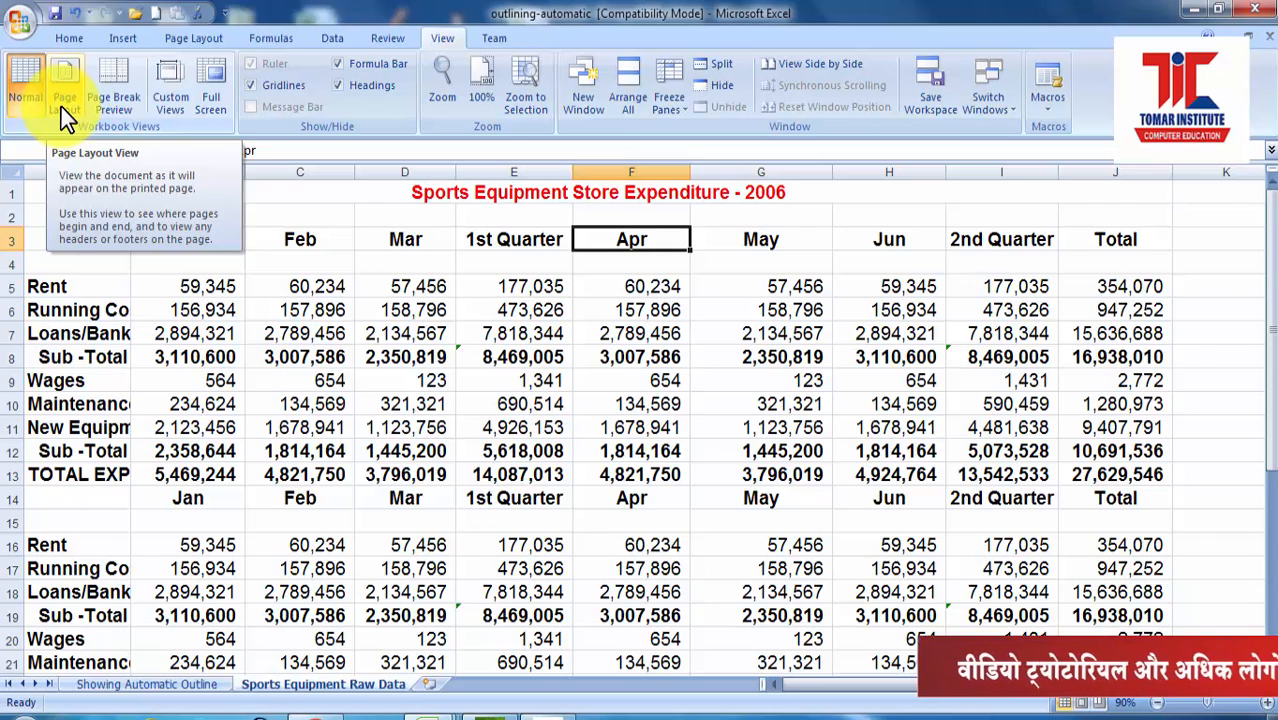
# - Switch the worksheet to Page Layout view and look over how the table is divided across the pages
pyautogui.click(240, 291)
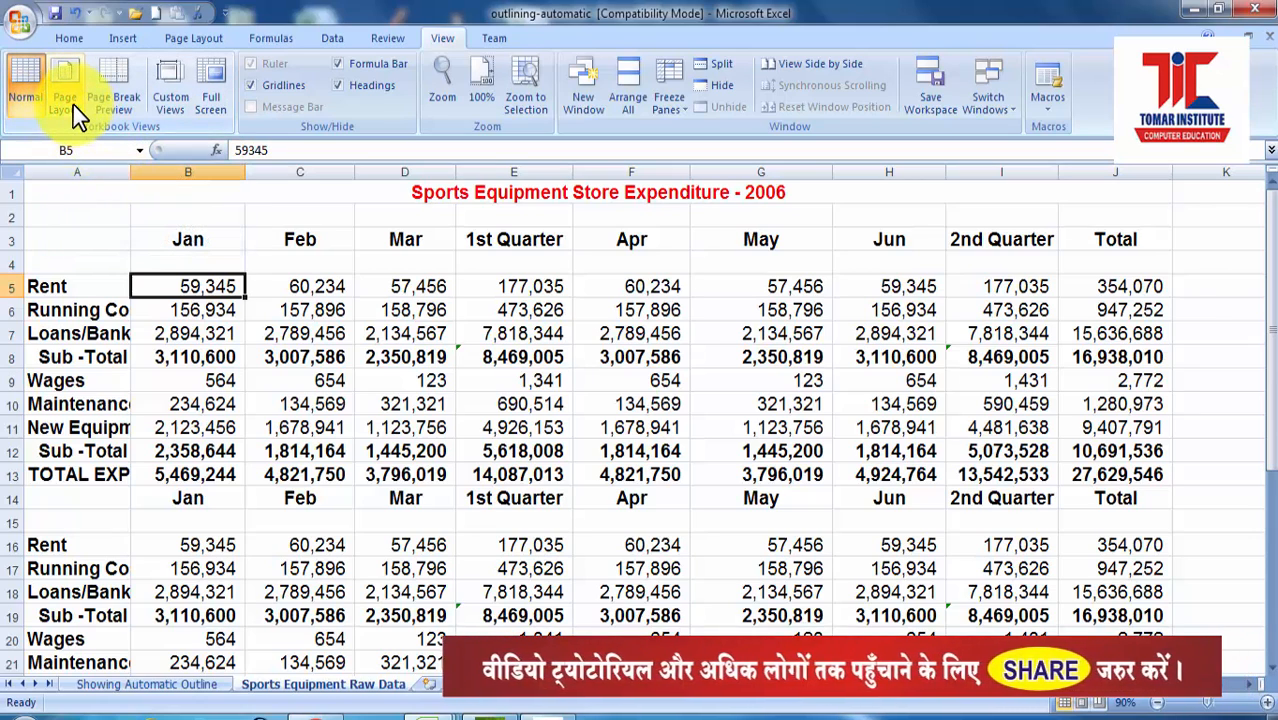
pyautogui.click(73, 105)
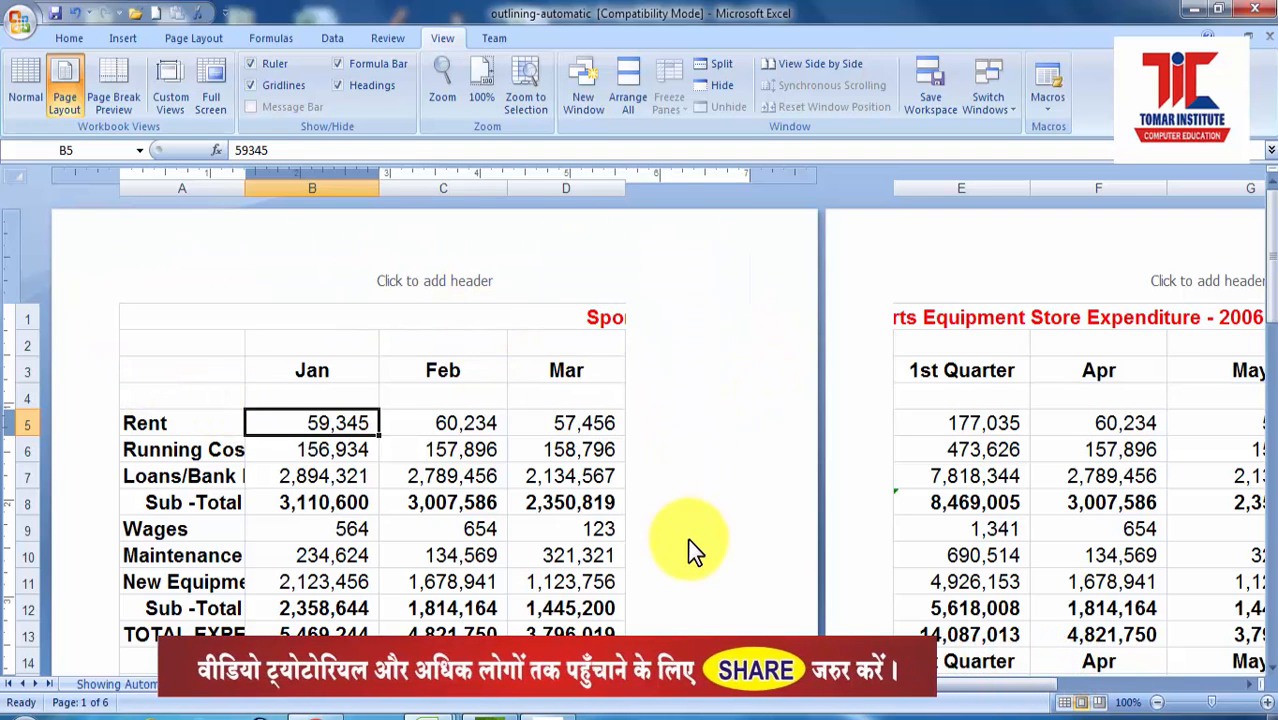
pyautogui.scroll(-2, 687, 545)
pyautogui.scroll(2, 687, 545)
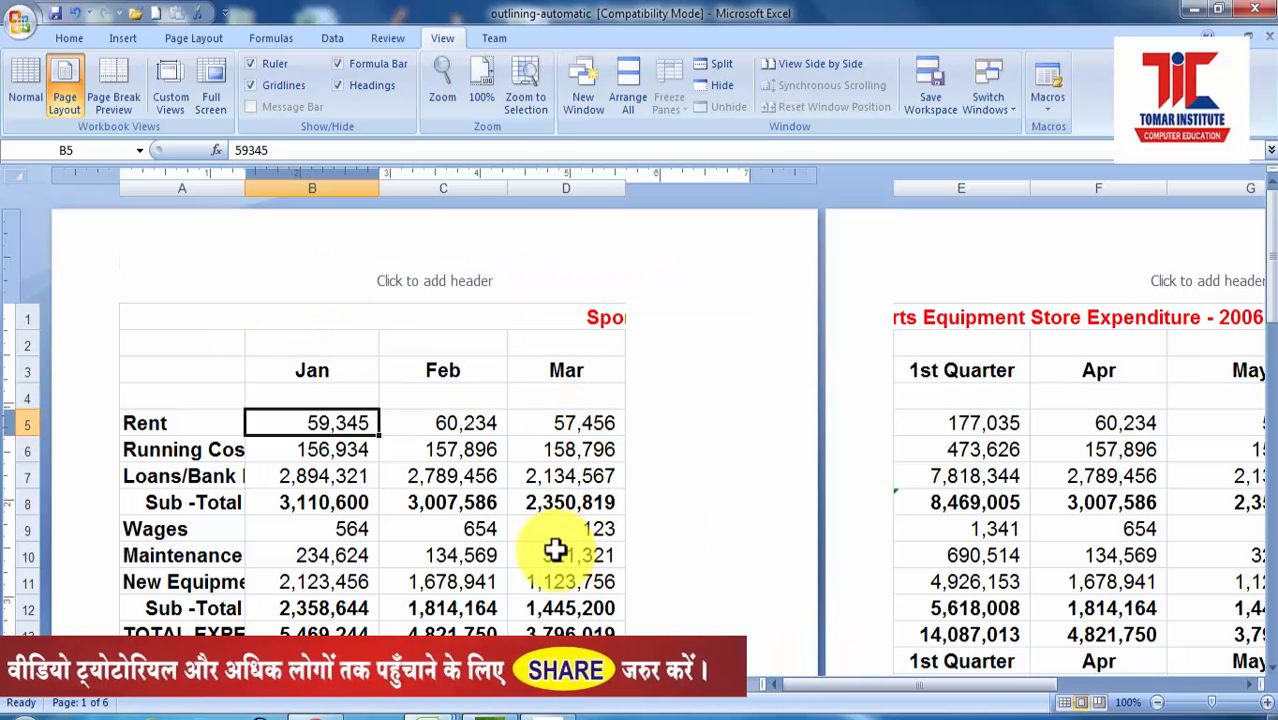
pyautogui.moveTo(910, 690); pyautogui.dragTo(1142, 685)
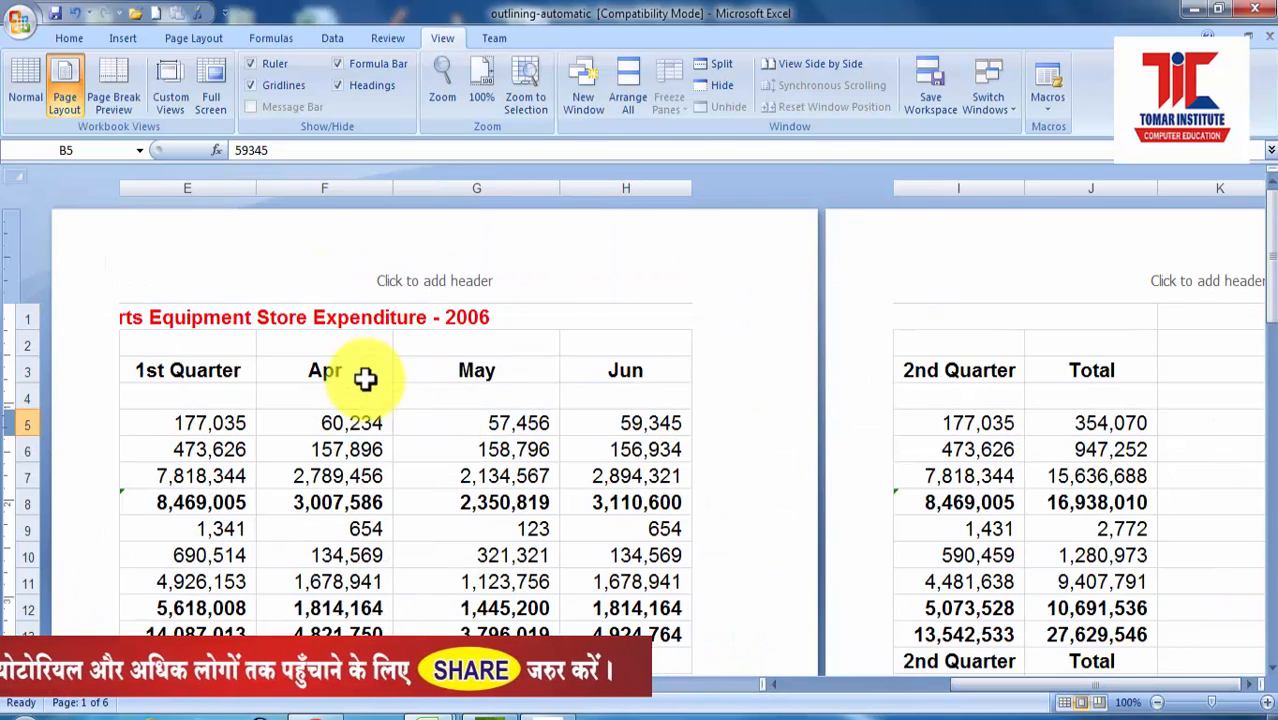
pyautogui.moveTo(968, 685); pyautogui.dragTo(840, 688)
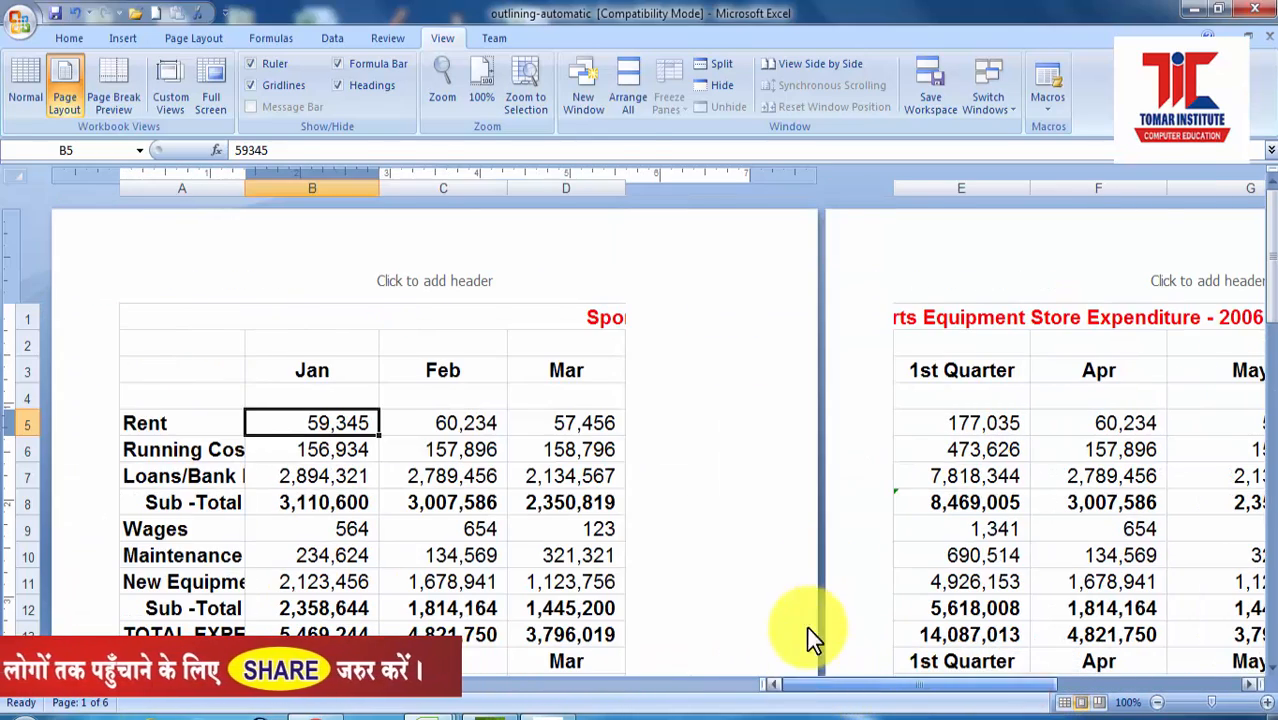
pyautogui.scroll(-11, 825, 560)
pyautogui.scroll(1, 825, 563)
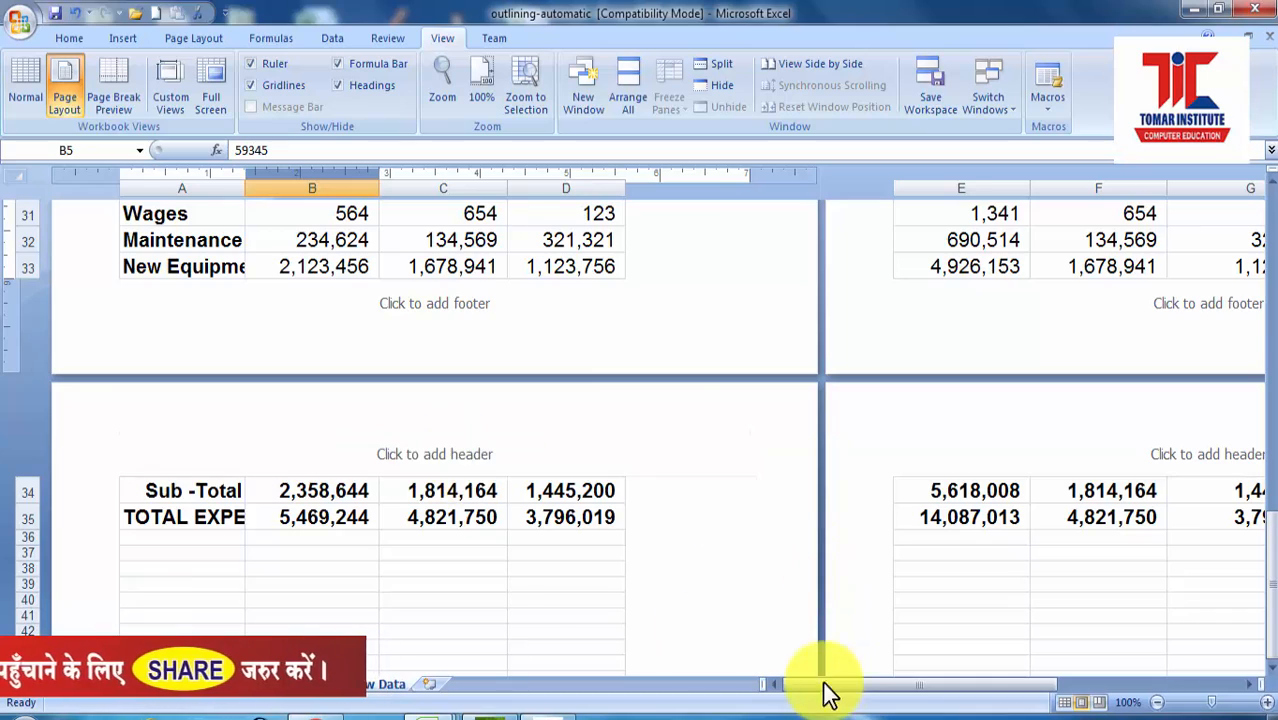
pyautogui.moveTo(840, 693); pyautogui.dragTo(1150, 695)
pyautogui.scroll(10, 1127, 565)
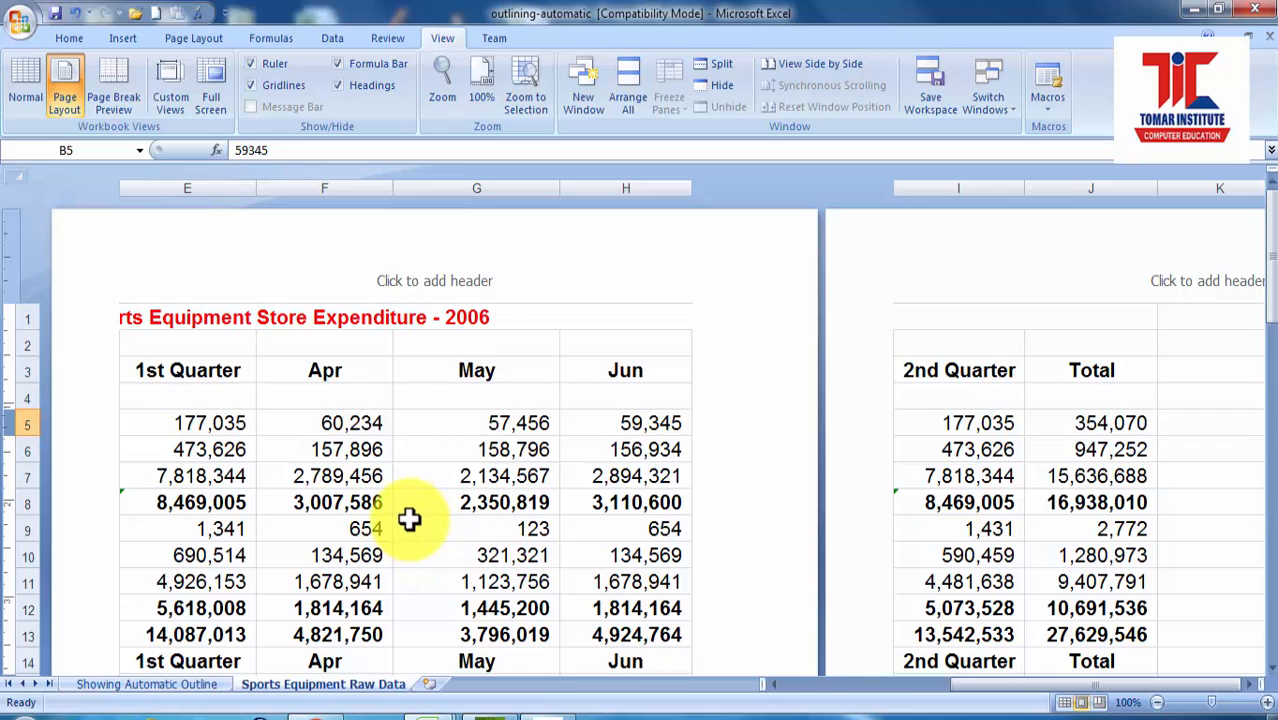
# - Enter "Sports Comapny" as the centre page header and check it on the other pages
pyautogui.click(408, 281)
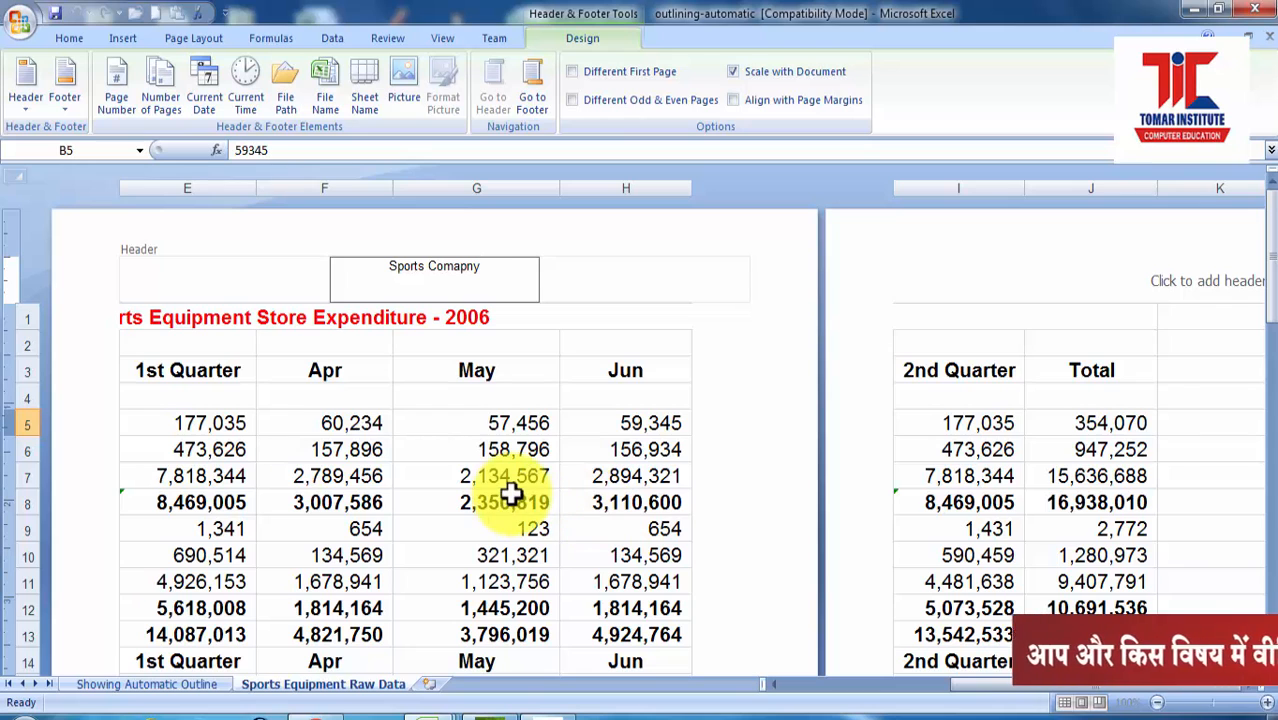
pyautogui.click(524, 449)
pyautogui.click(1160, 283)
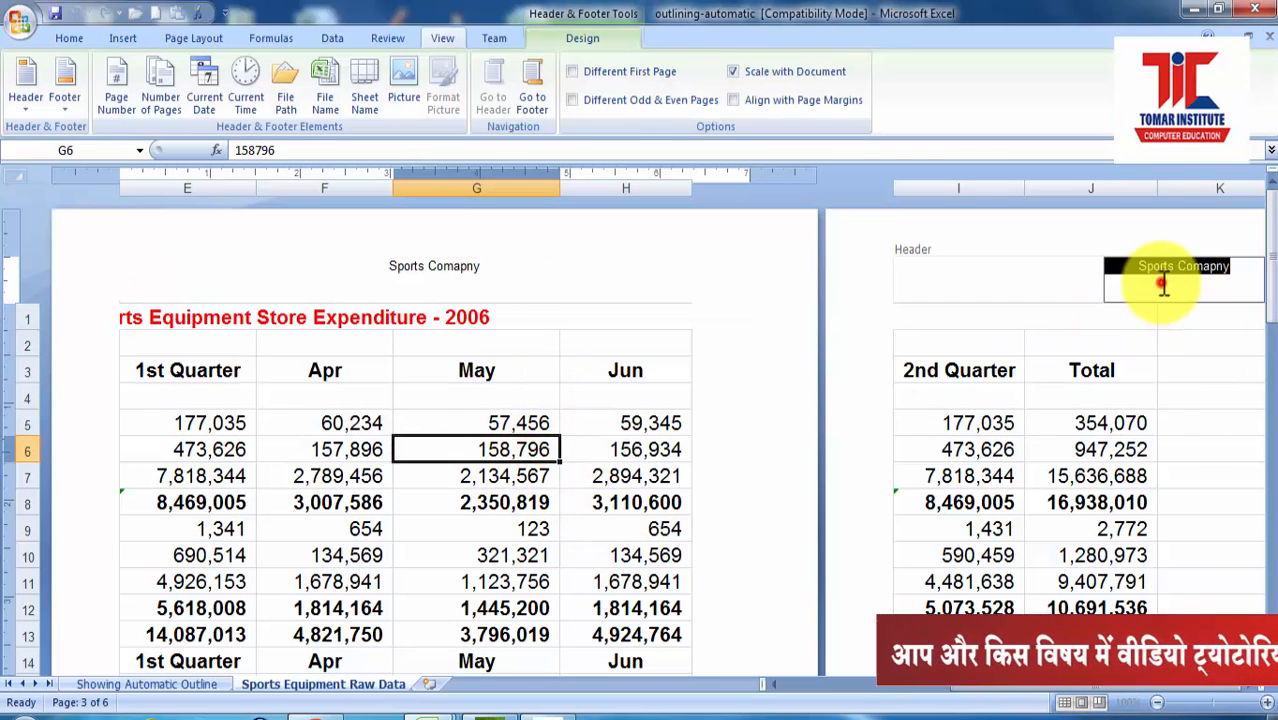
pyautogui.click(1087, 398)
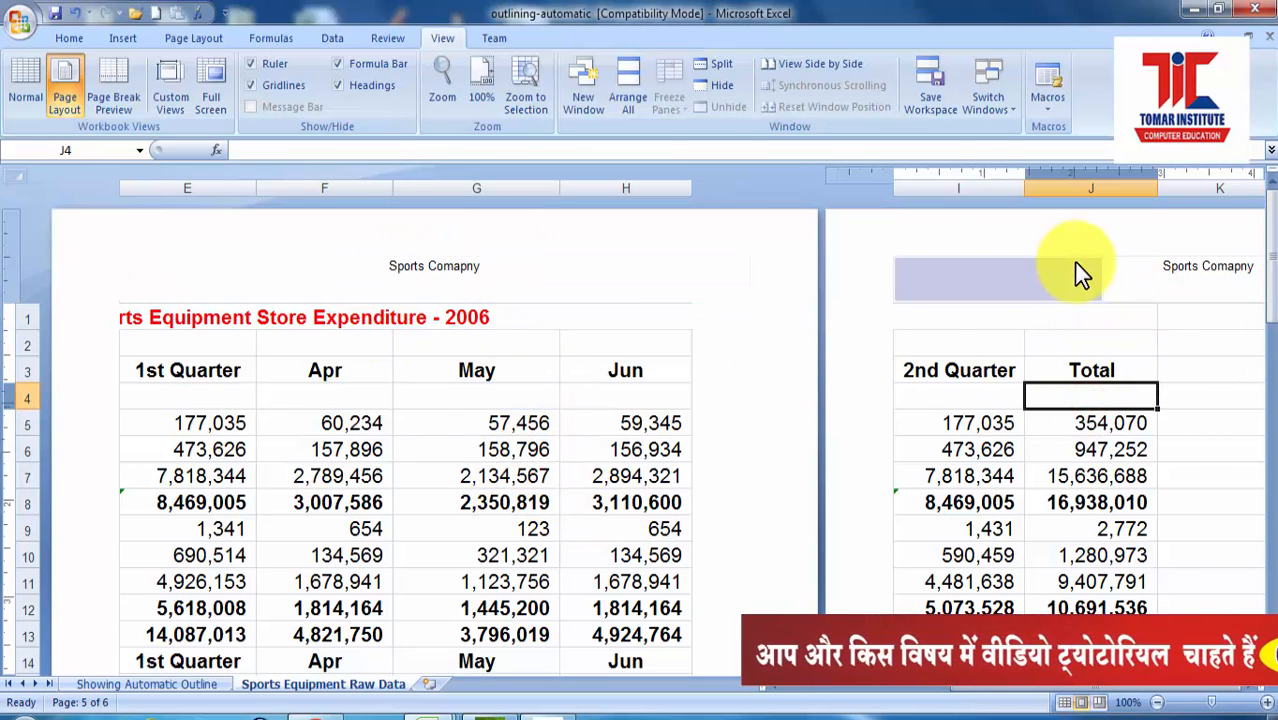
pyautogui.scroll(-7, 884, 459)
pyautogui.scroll(-3, 881, 461)
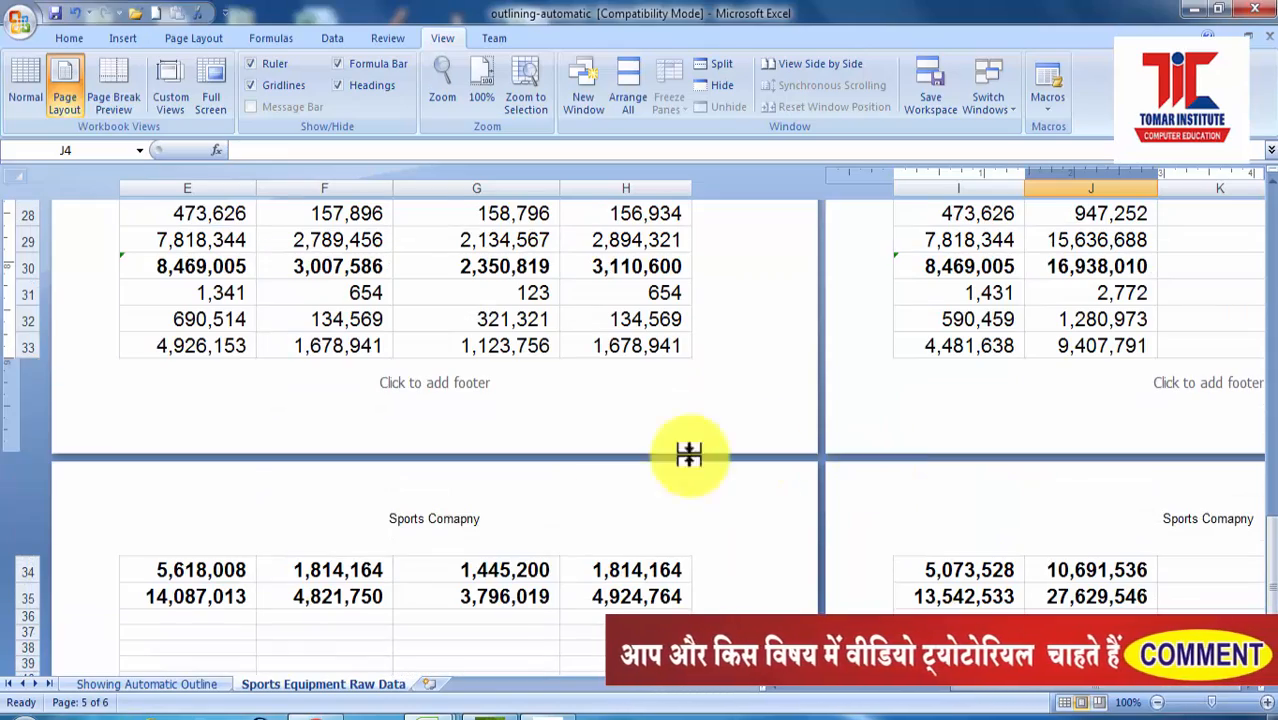
pyautogui.scroll(10, 1204, 516)
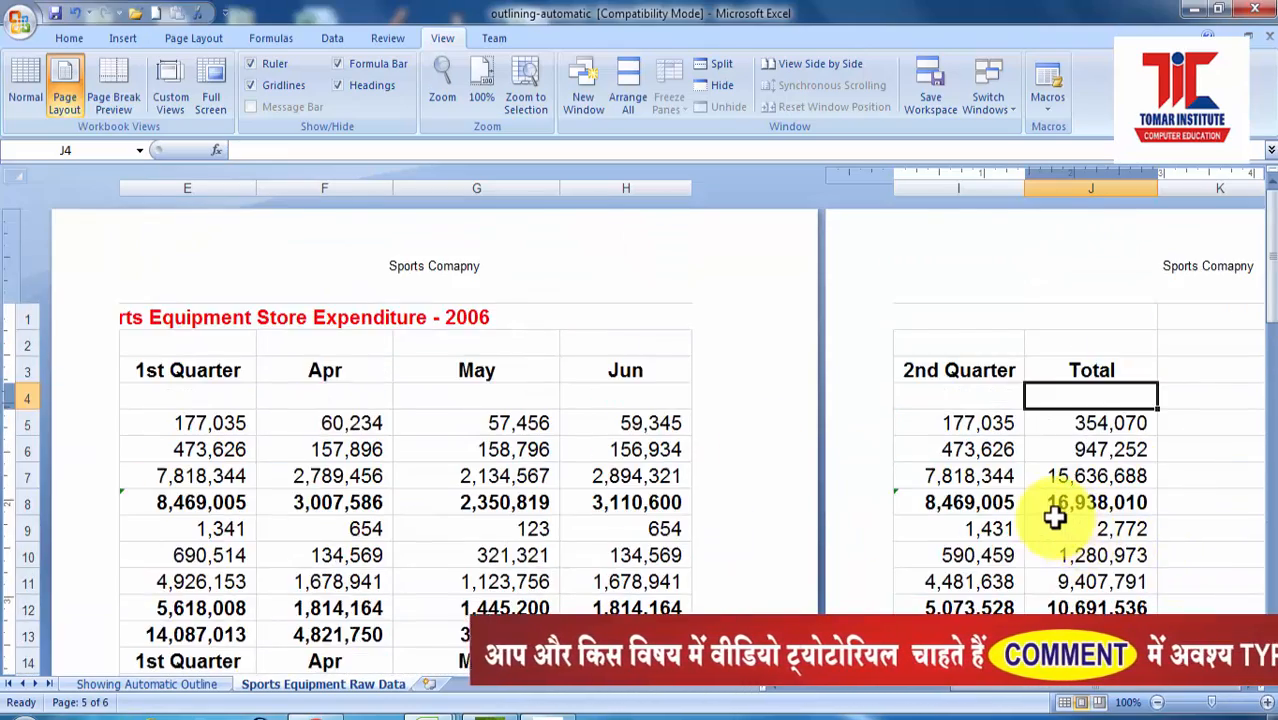
# - Insert the page number element in the centre section of the page footer
pyautogui.scroll(-7, 1058, 514)
pyautogui.click(462, 545)
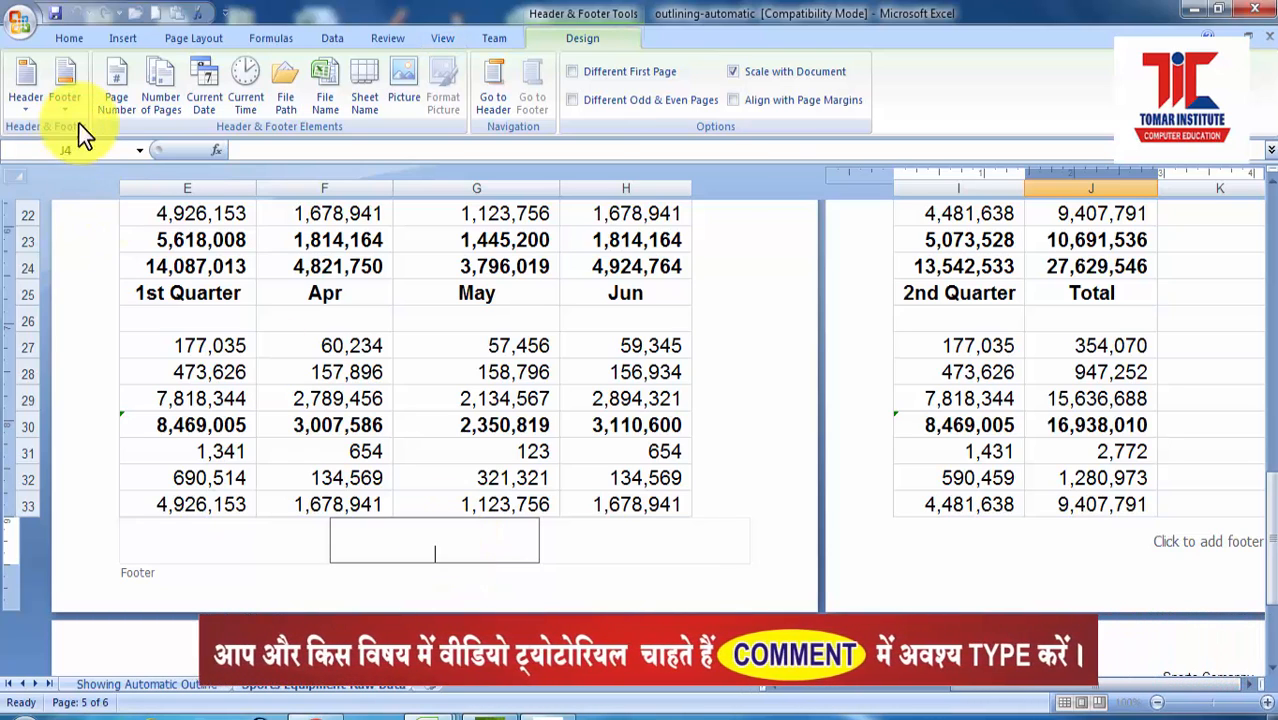
pyautogui.click(116, 108)
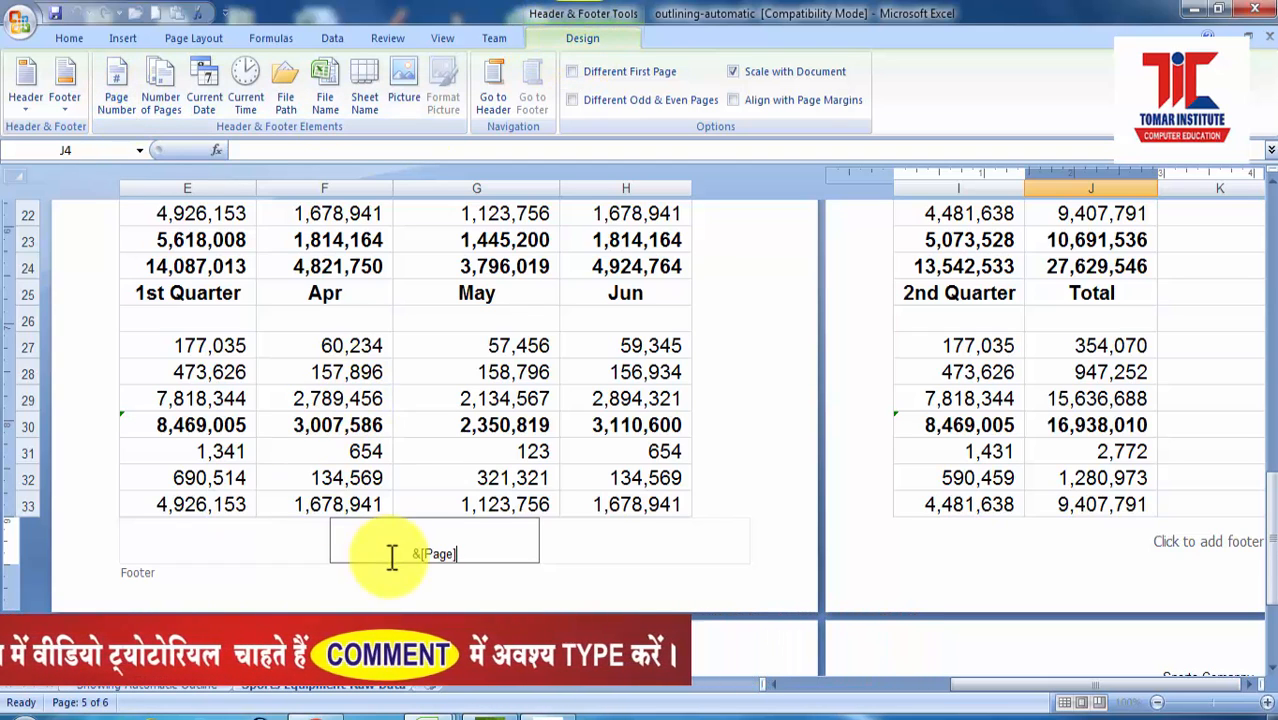
pyautogui.click(655, 571)
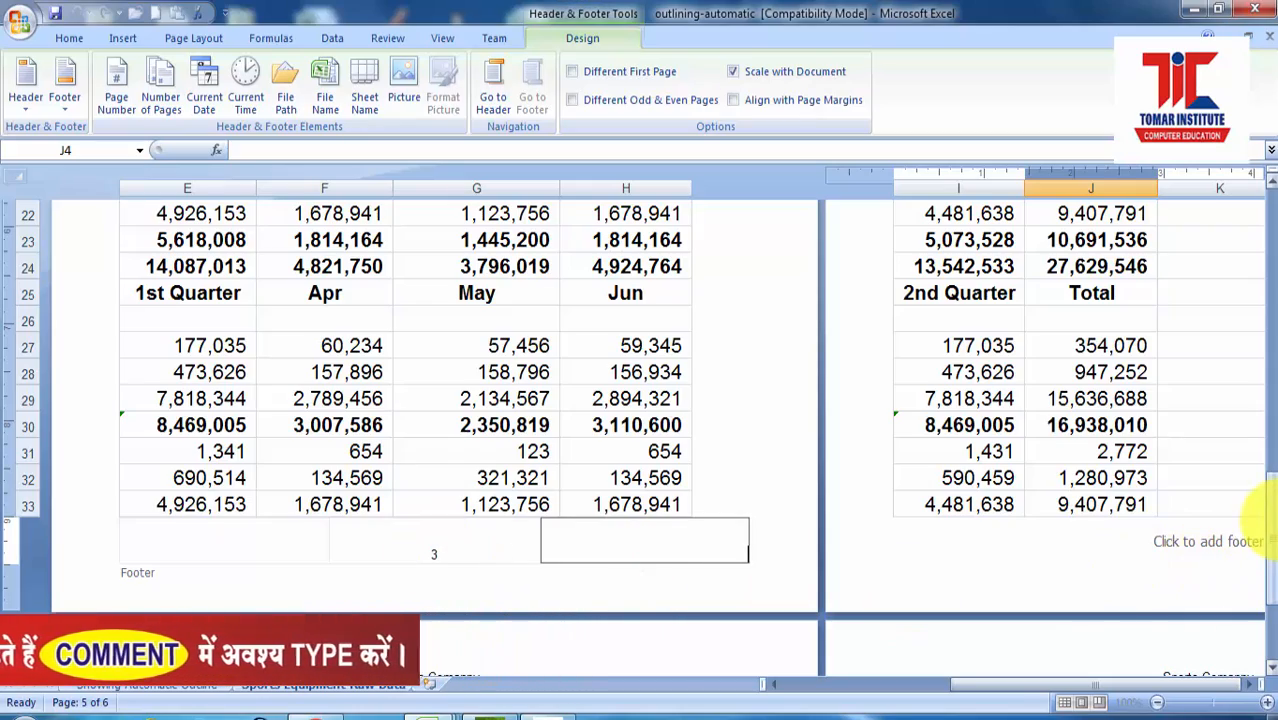
# - Check the page numbers in the footers and look through the empty pages below the data
pyautogui.moveTo(1270, 514); pyautogui.dragTo(1272, 545)
pyautogui.scroll(7, 1247, 514)
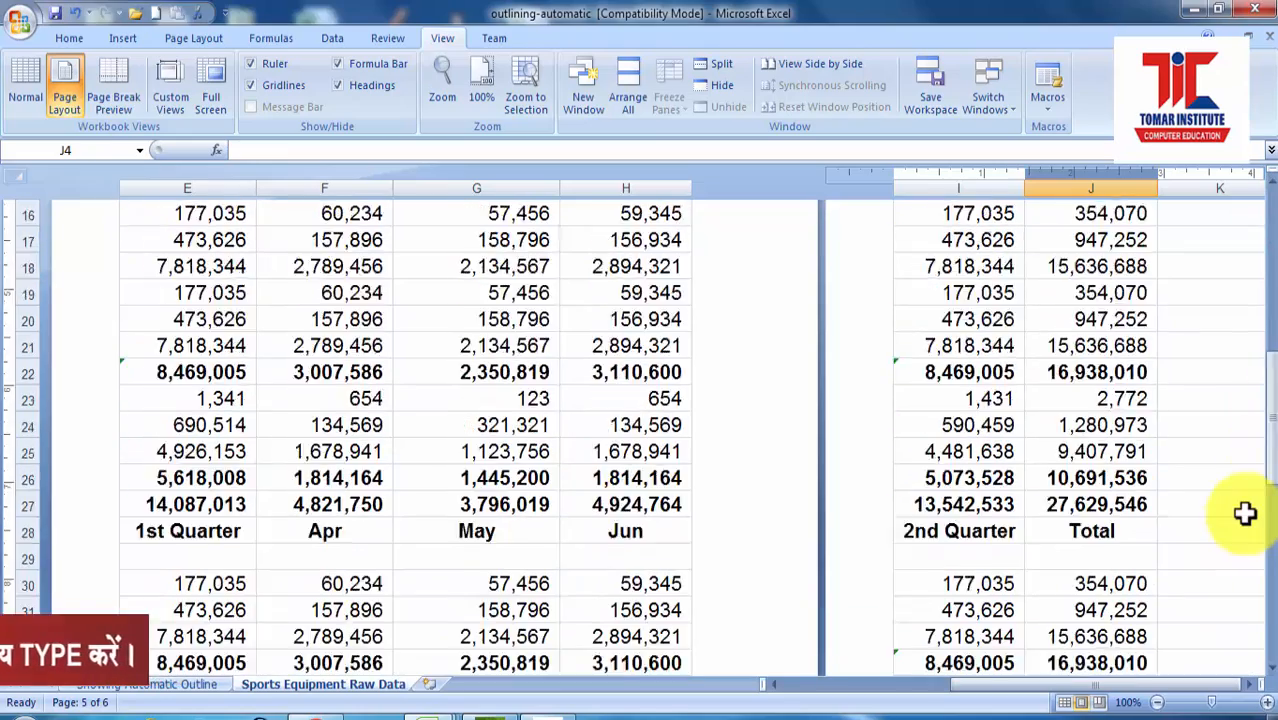
pyautogui.scroll(-6, 1247, 514)
pyautogui.scroll(-6, 1152, 633)
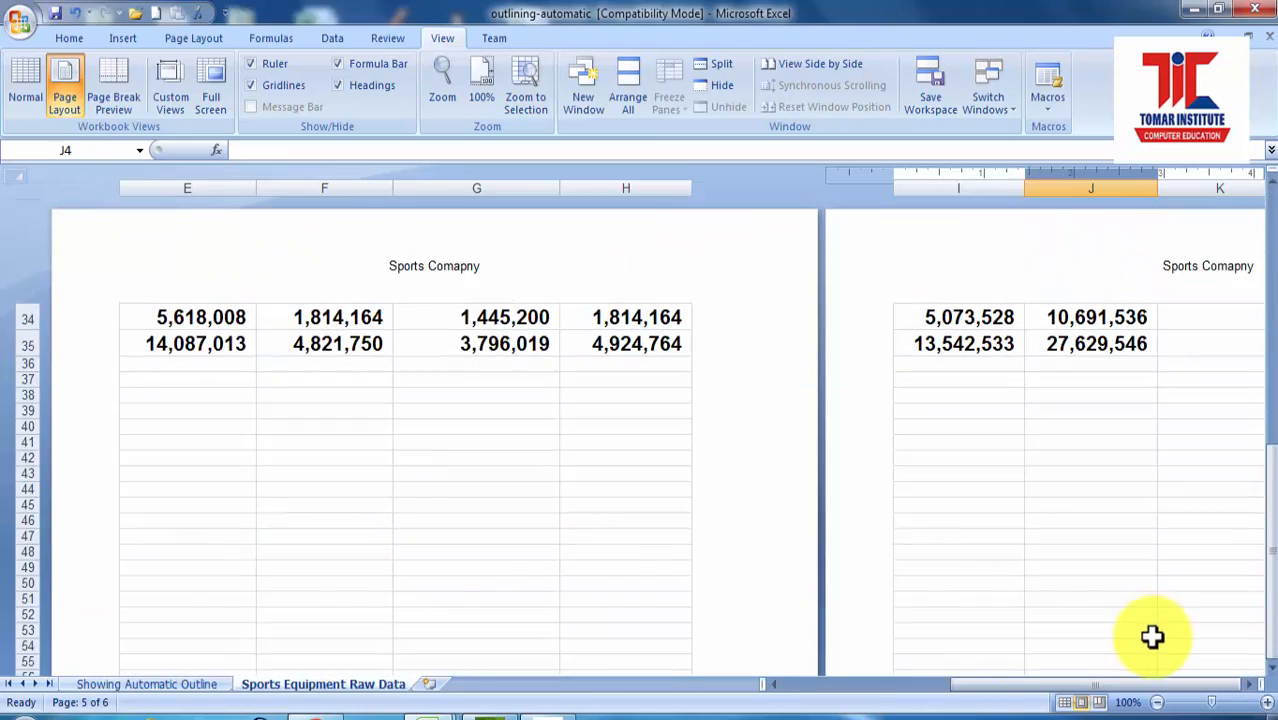
pyautogui.scroll(3, 1153, 637)
pyautogui.scroll(-15, 1153, 637)
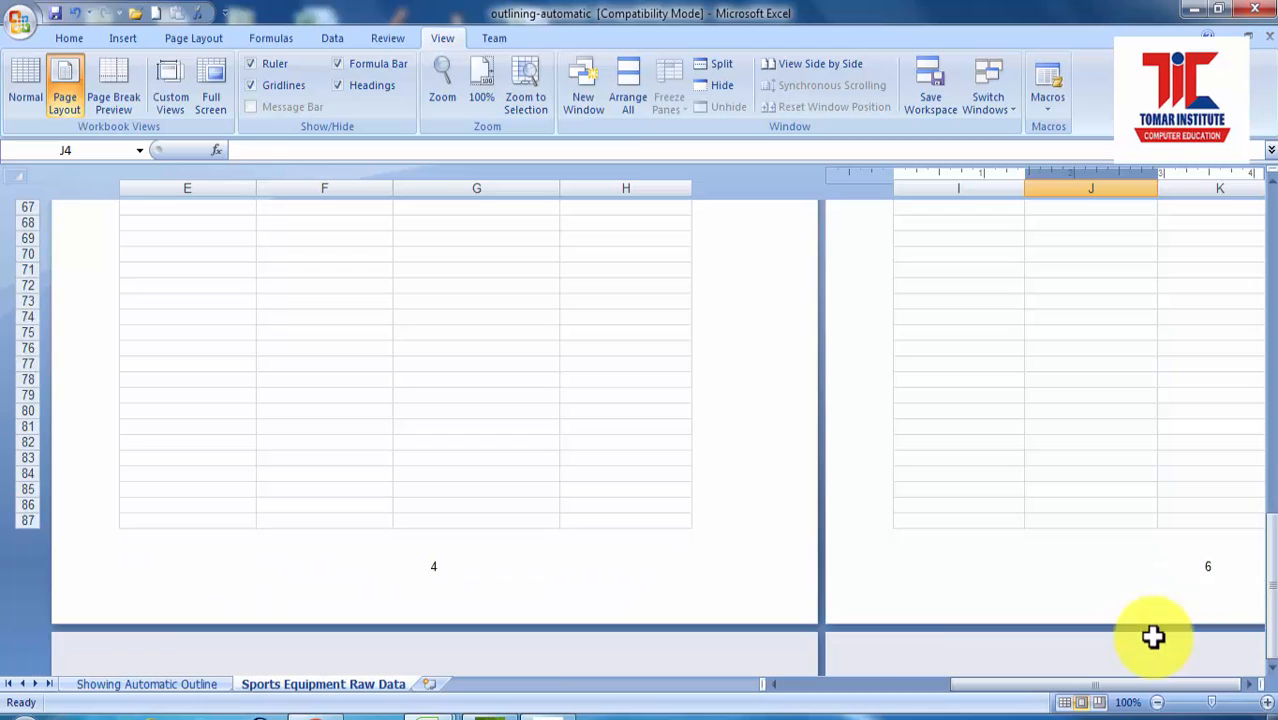
pyautogui.scroll(-15, 1153, 637)
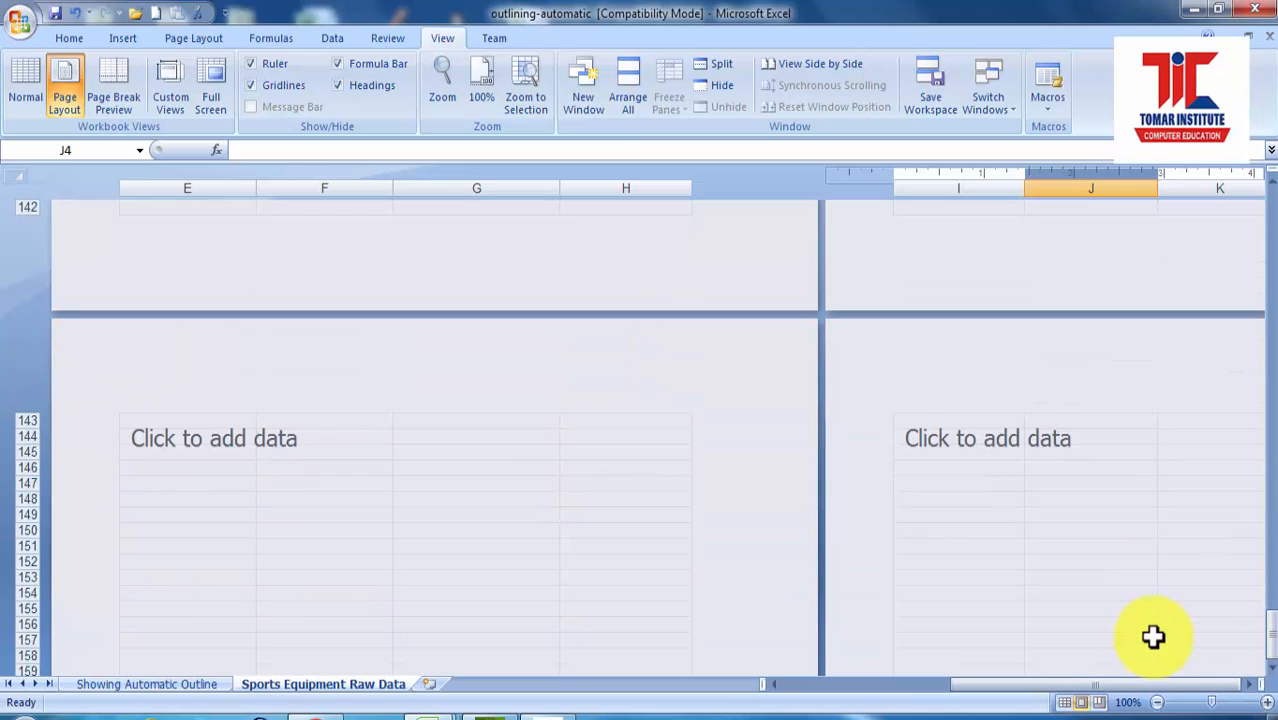
pyautogui.scroll(-20, 1153, 634)
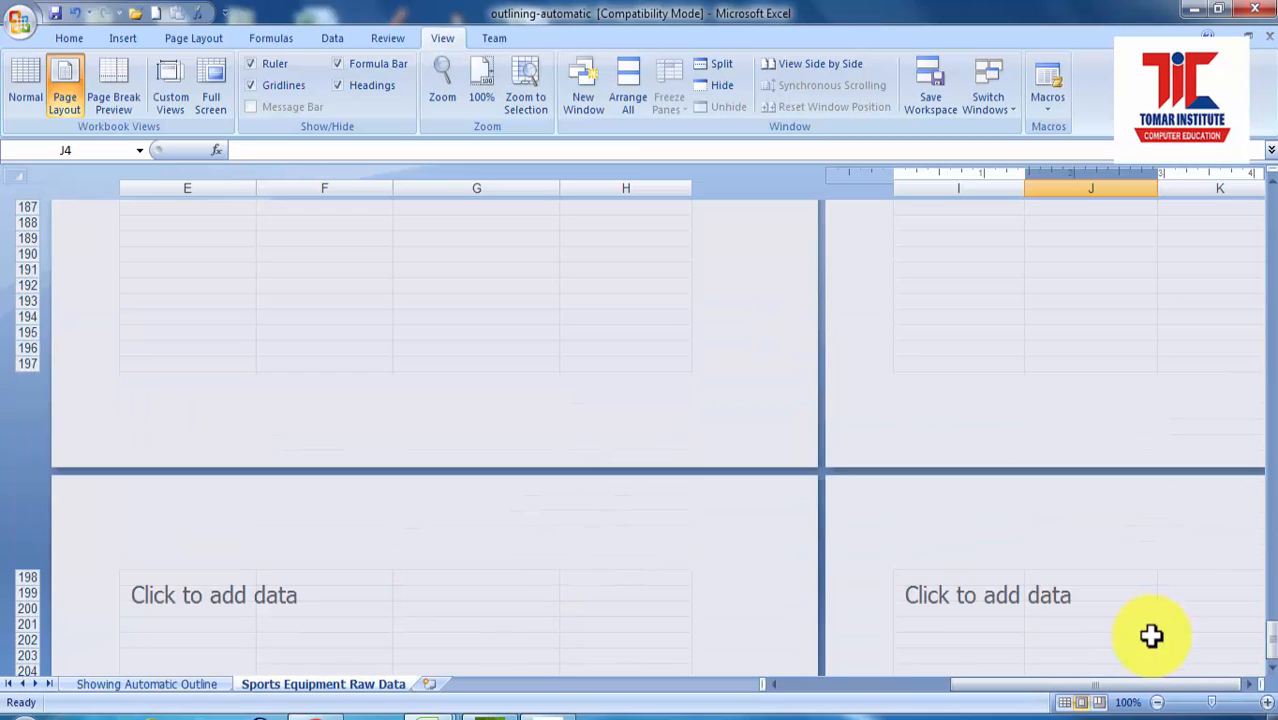
pyautogui.scroll(-3, 1151, 644)
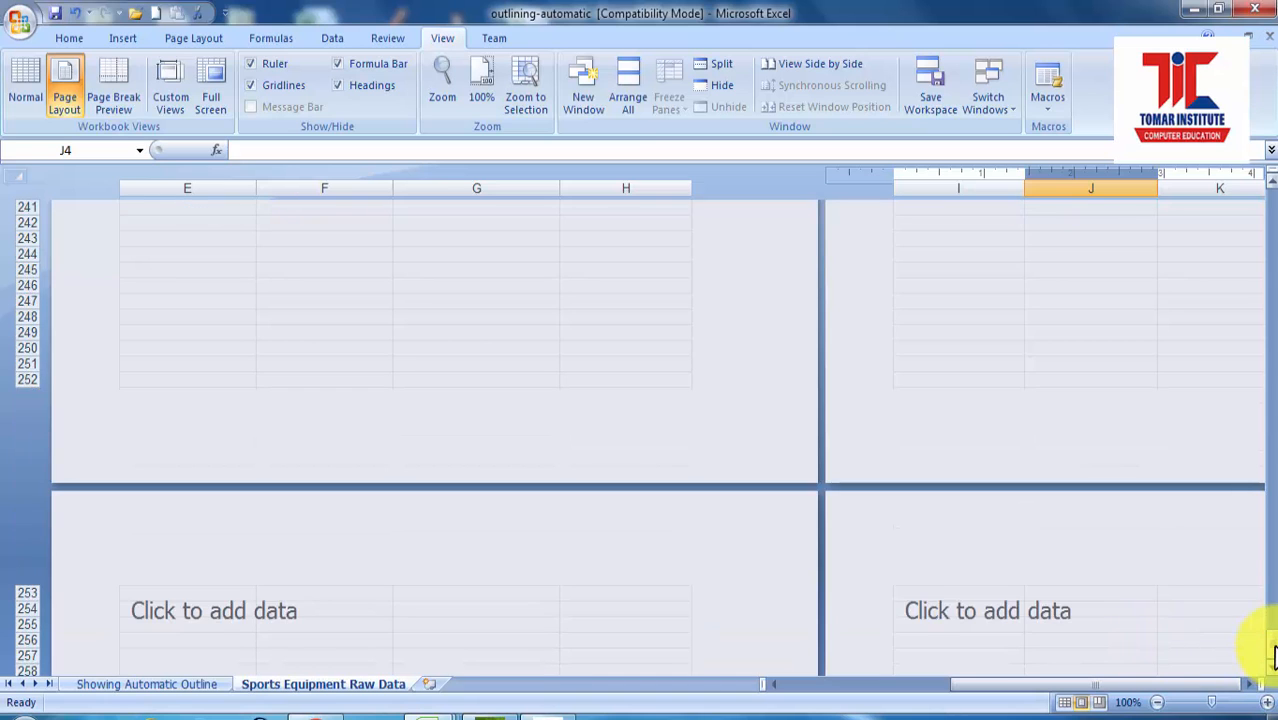
# - Return the worksheet to Normal view and look over the dashed page break lines around the table and below it
pyautogui.moveTo(1272, 655); pyautogui.dragTo(1271, 242)
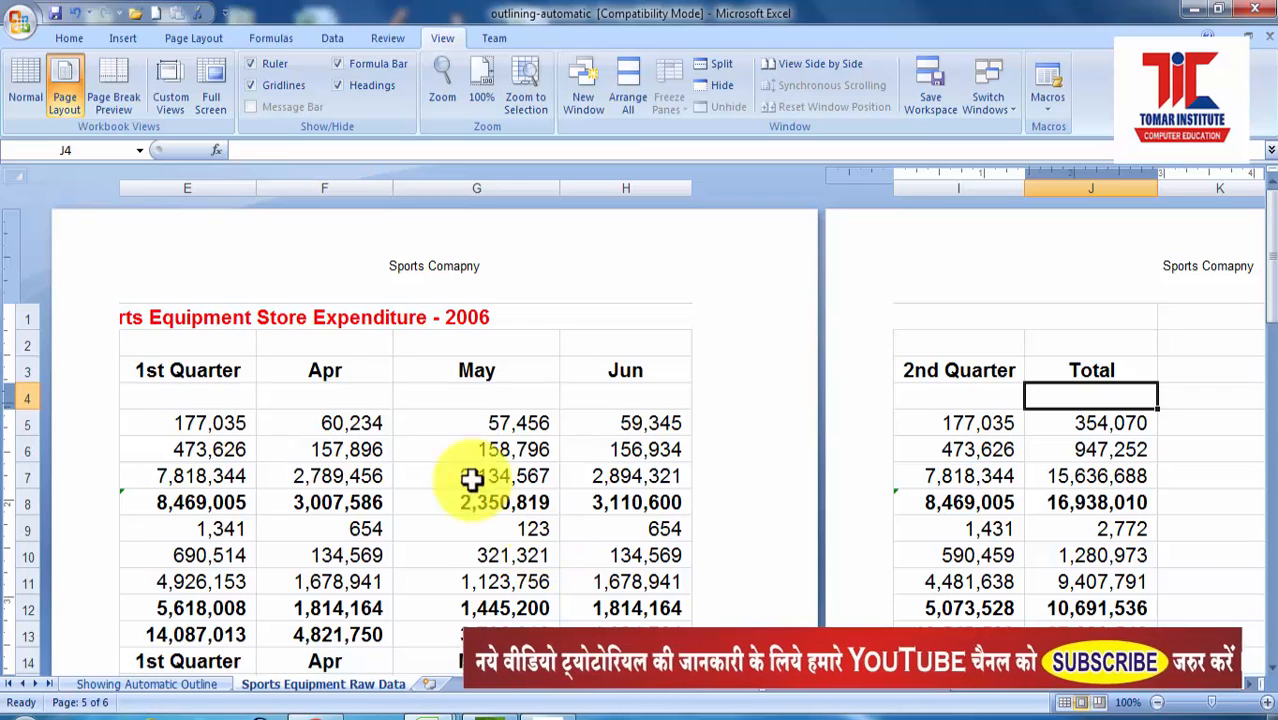
pyautogui.click(32, 105)
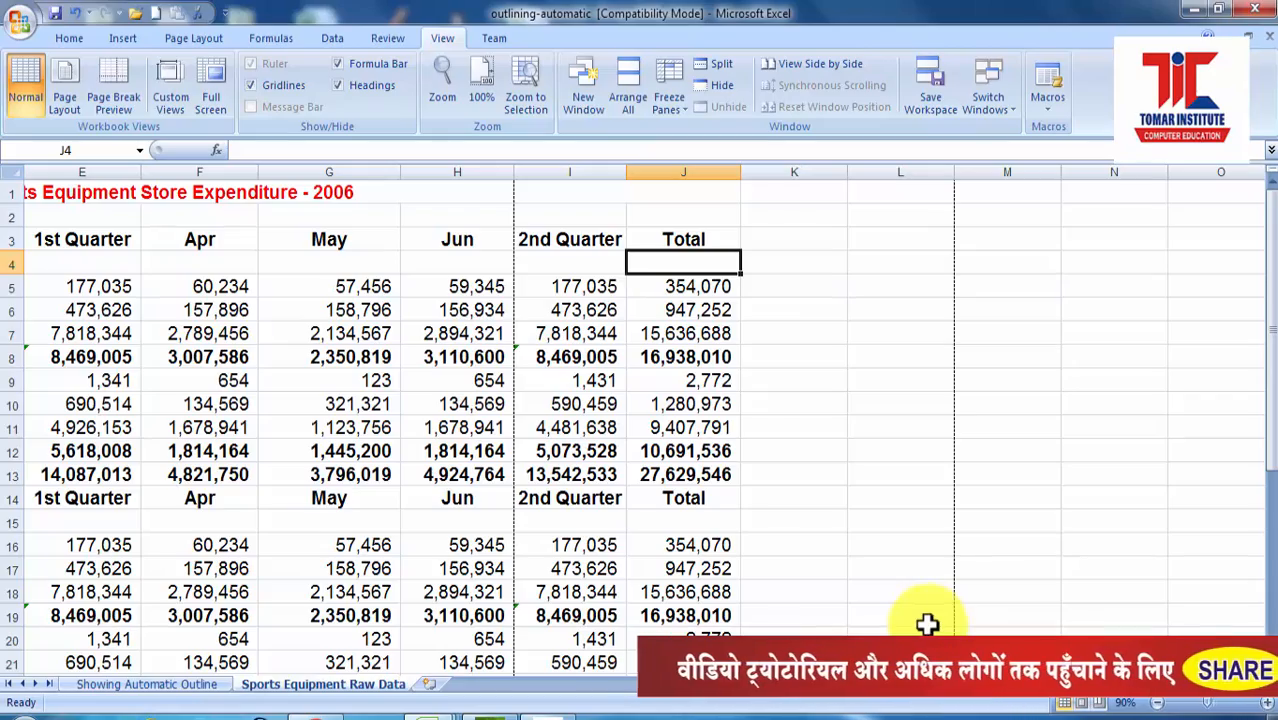
pyautogui.scroll(-15, 927, 624)
pyautogui.scroll(12, 608, 531)
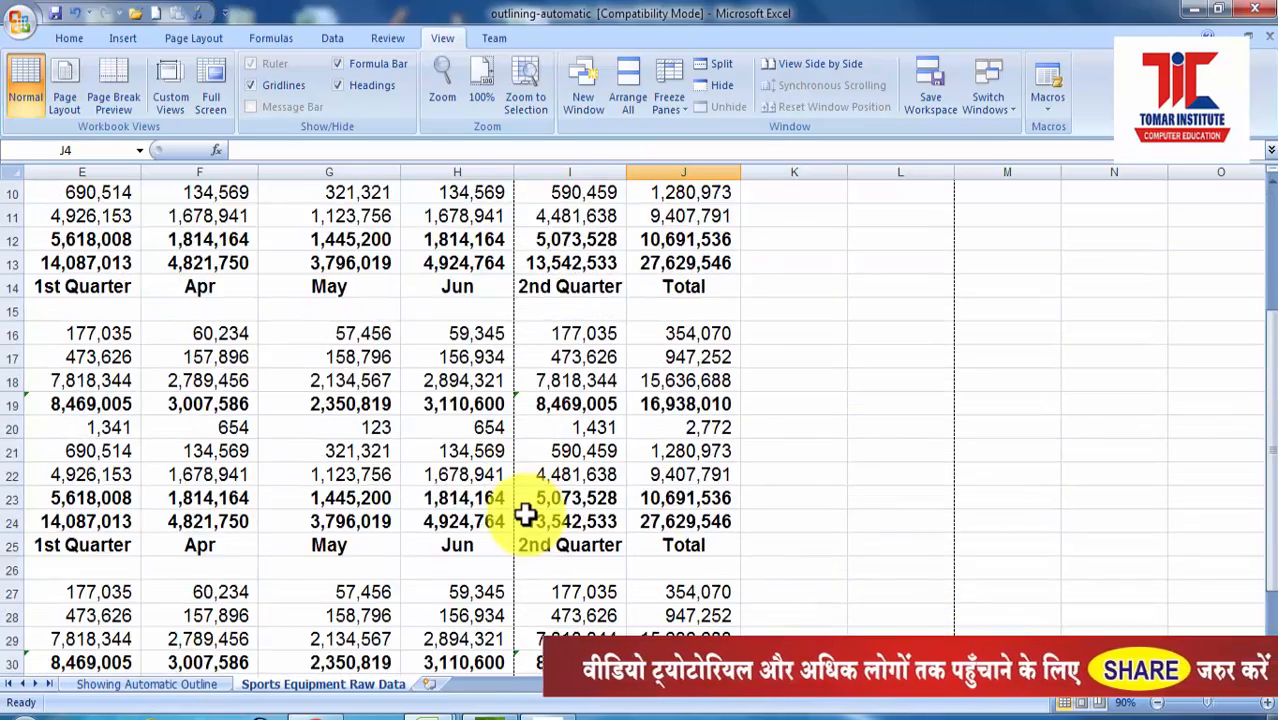
pyautogui.scroll(3, 526, 514)
pyautogui.scroll(-9, 525, 517)
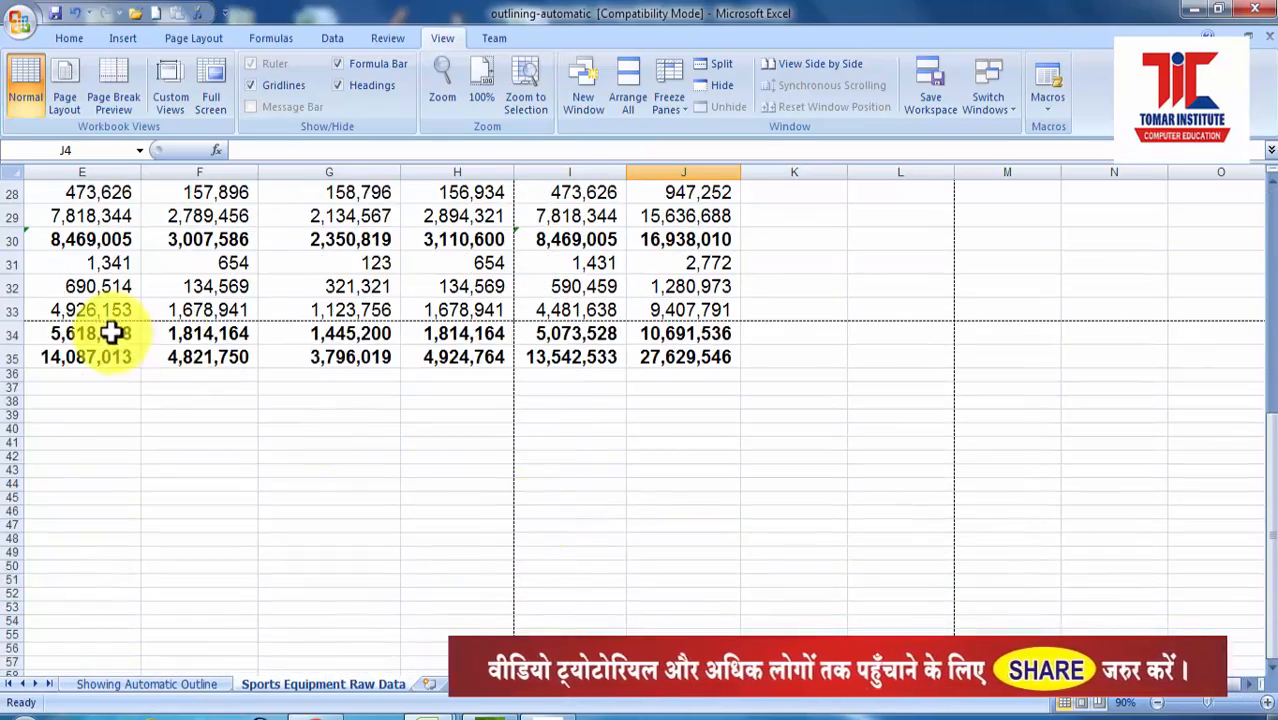
pyautogui.scroll(-10, 613, 549)
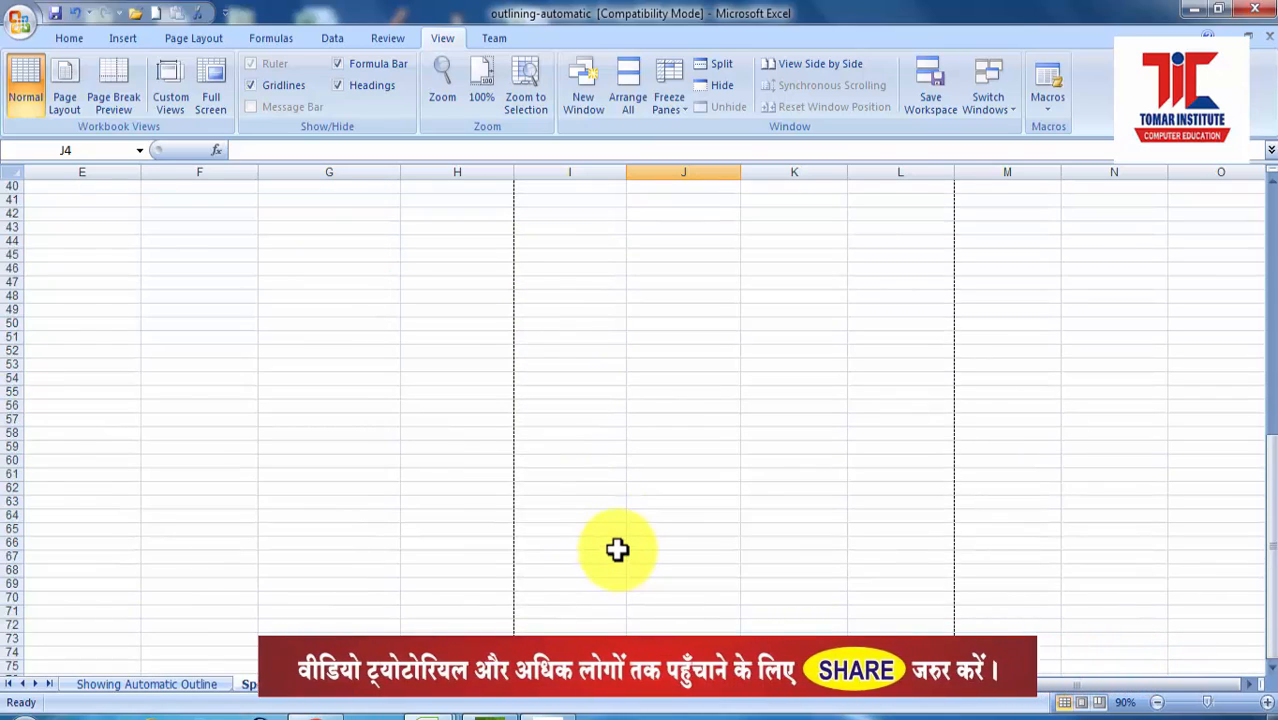
pyautogui.scroll(13, 617, 549)
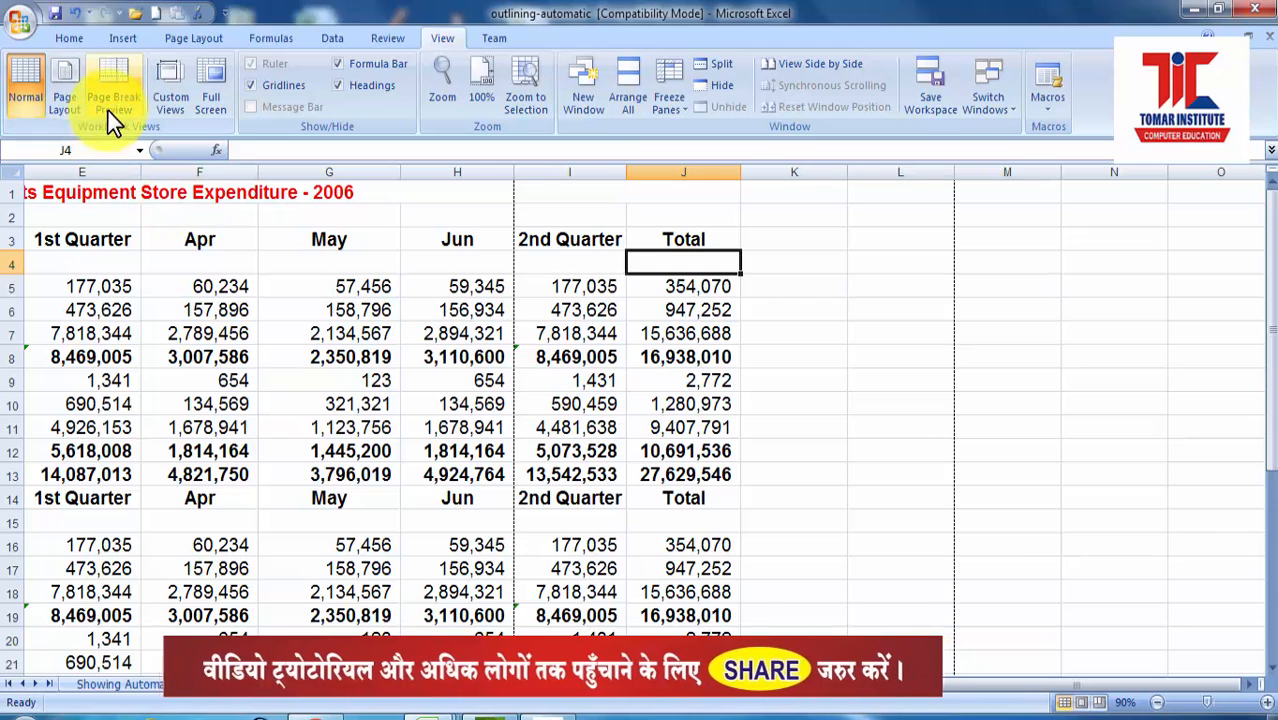
# - Switch the worksheet to Page Break Preview, dismiss the welcome message and look over the page divisions
pyautogui.click(108, 111)
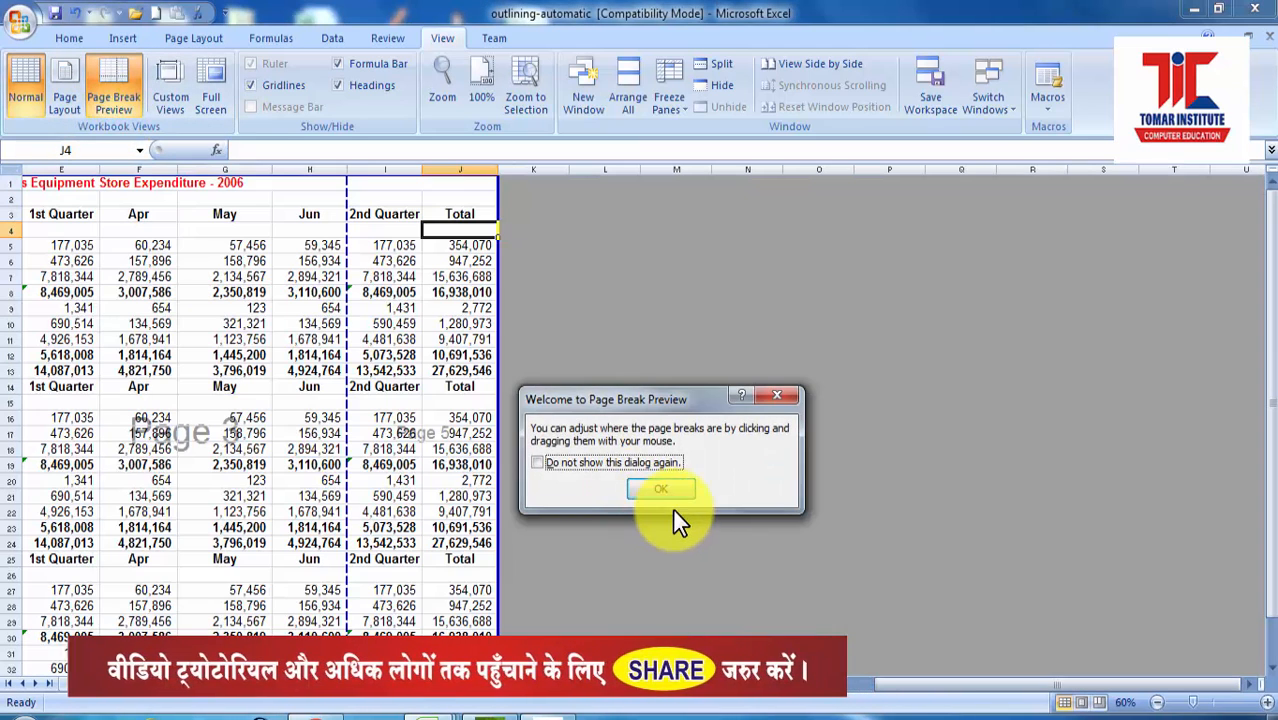
pyautogui.click(668, 492)
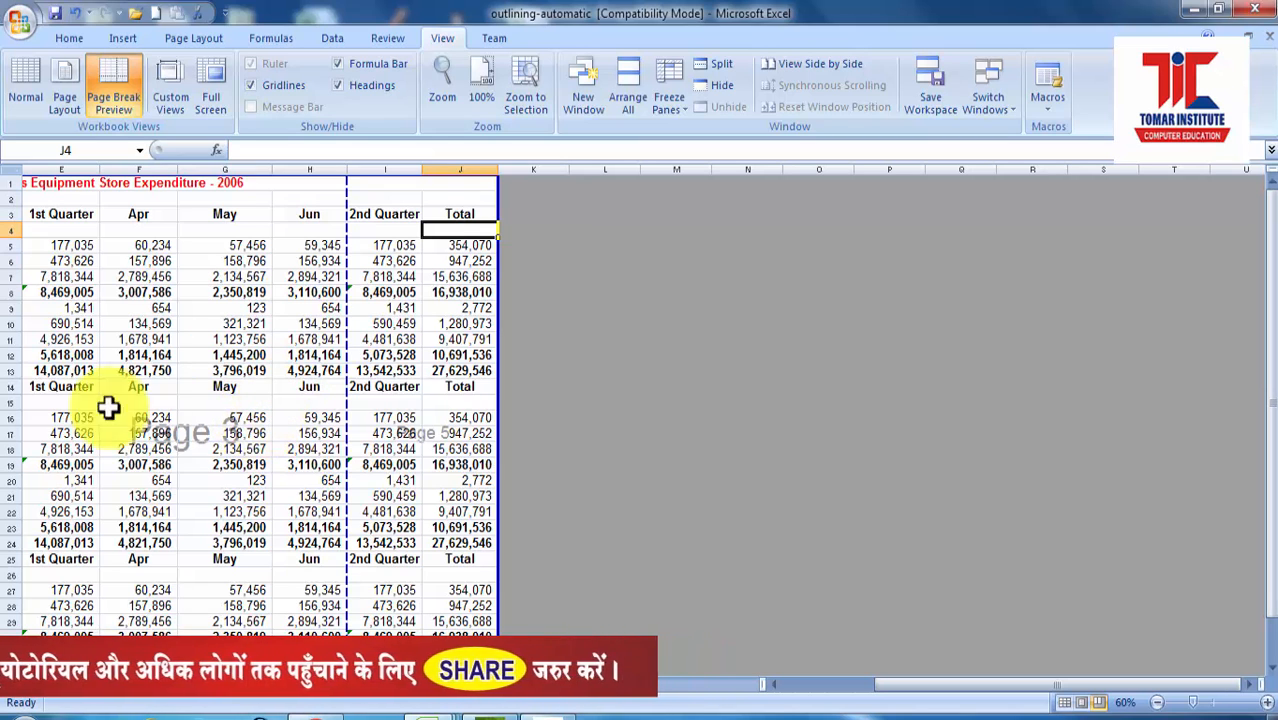
pyautogui.scroll(-2, 203, 434)
pyautogui.scroll(2, 205, 436)
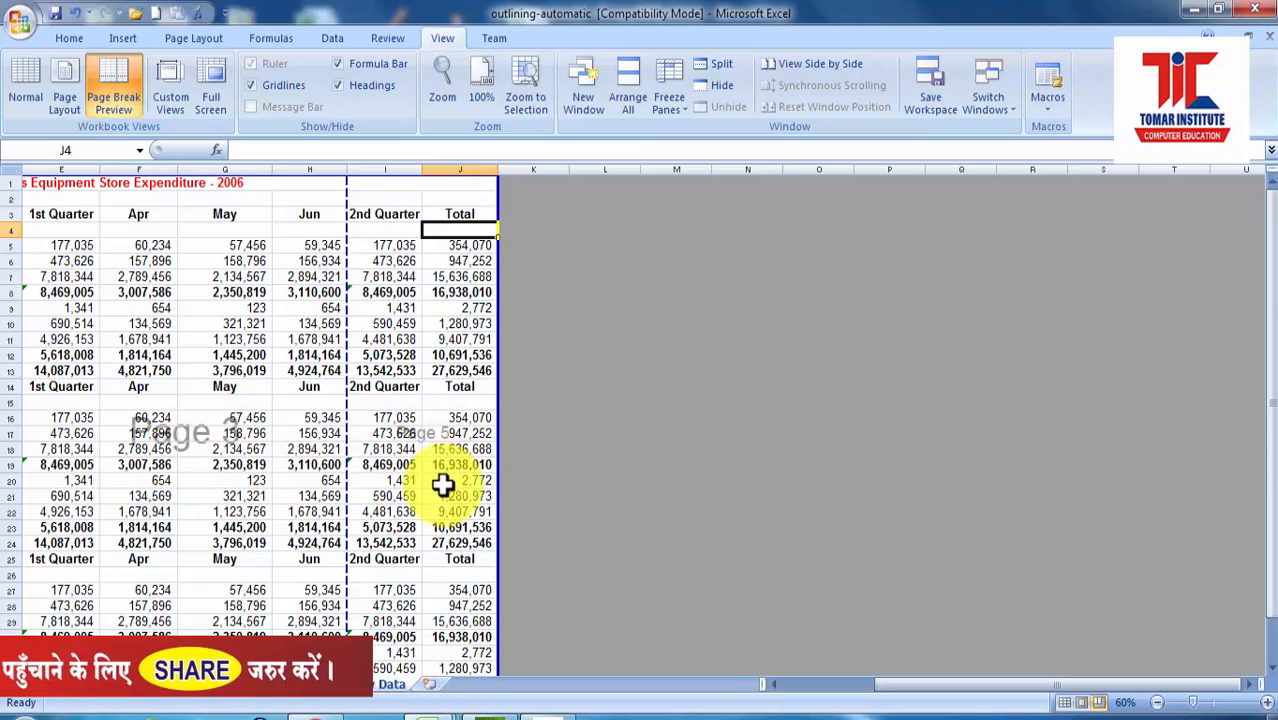
# - Extend the print area beyond the data to column N and row 54
pyautogui.scroll(-4, 443, 484)
pyautogui.moveTo(492, 535); pyautogui.dragTo(775, 672)
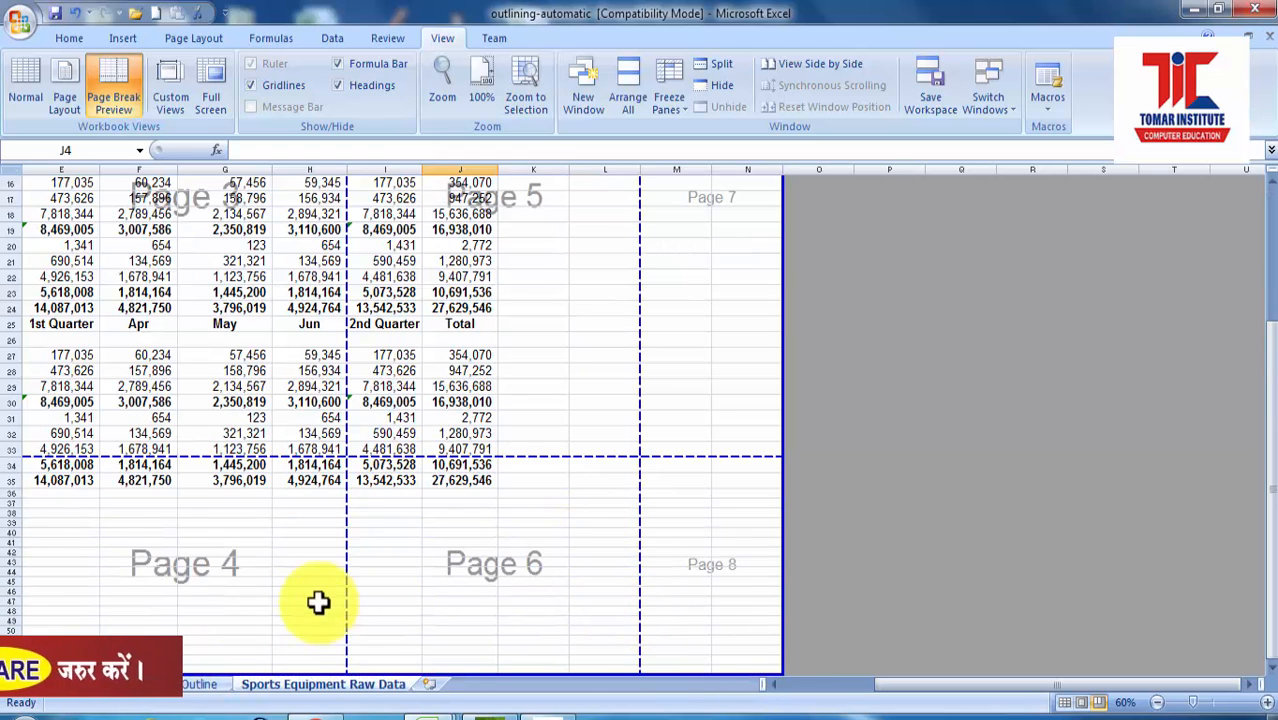
pyautogui.click(494, 592)
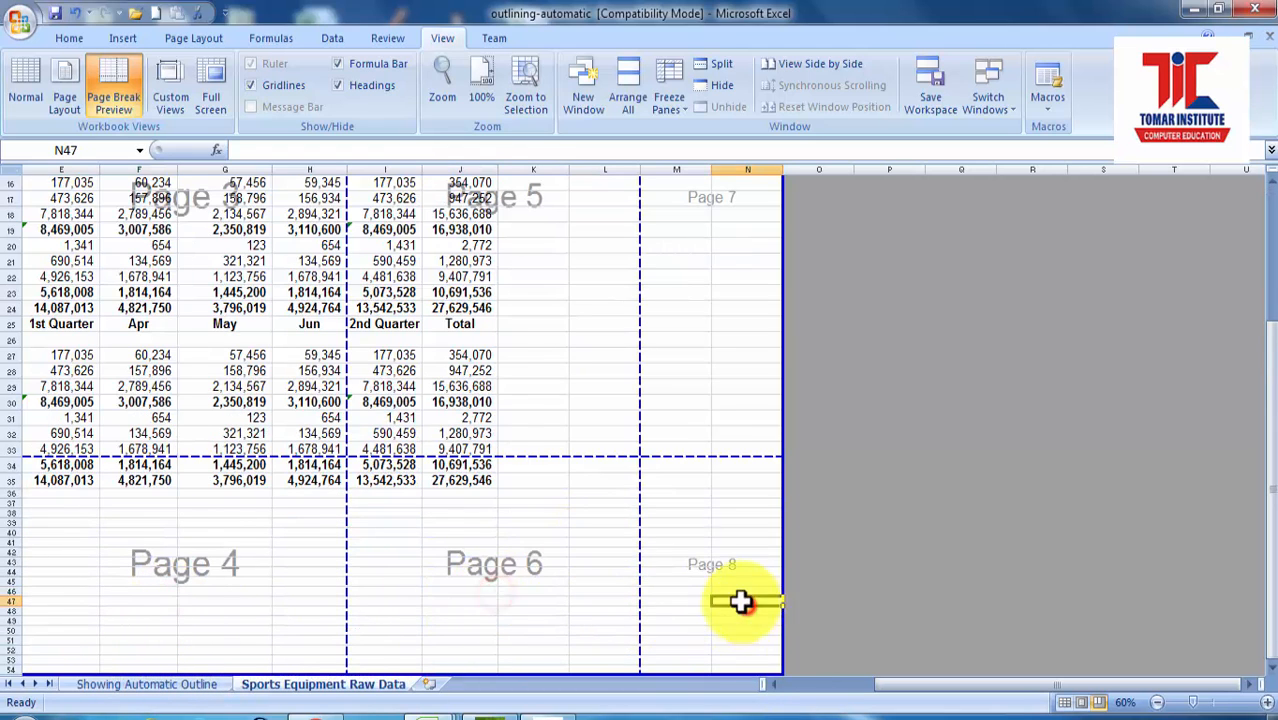
# - Move the vertical page break between columns H and I to between columns G and H, and check the resulting page areas
pyautogui.scroll(5, 740, 601)
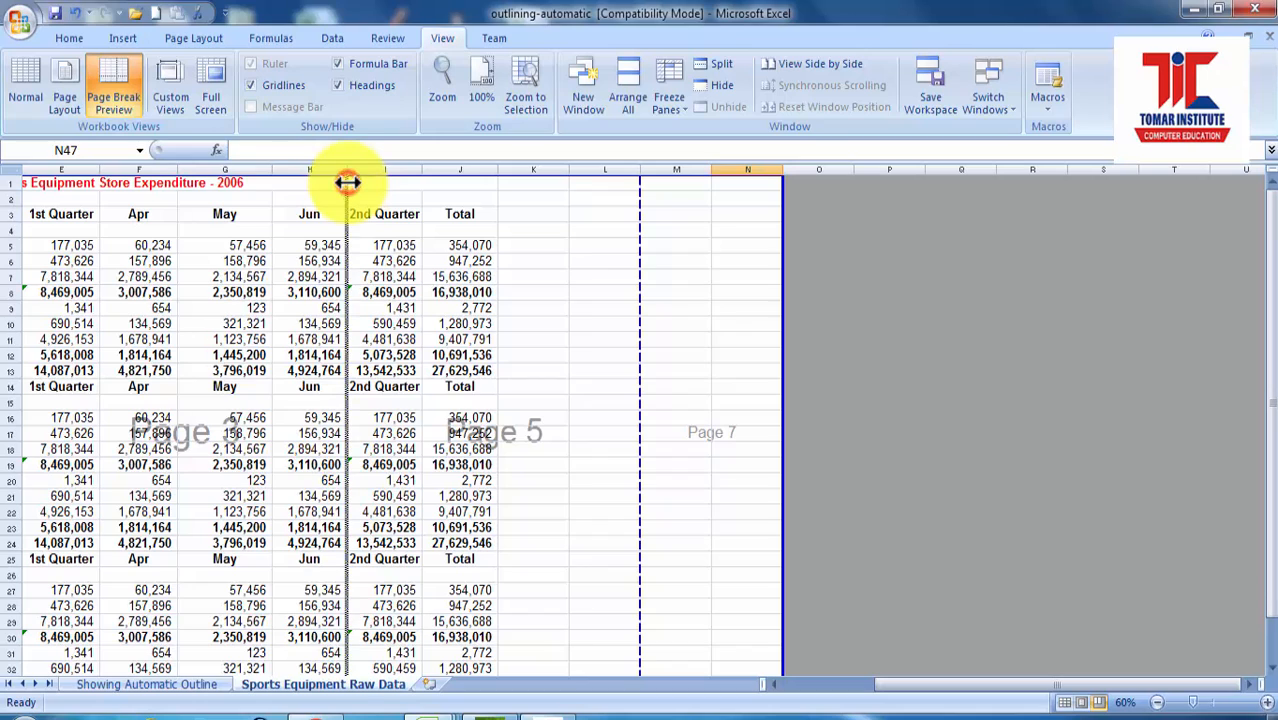
pyautogui.moveTo(297, 178); pyautogui.dragTo(272, 180)
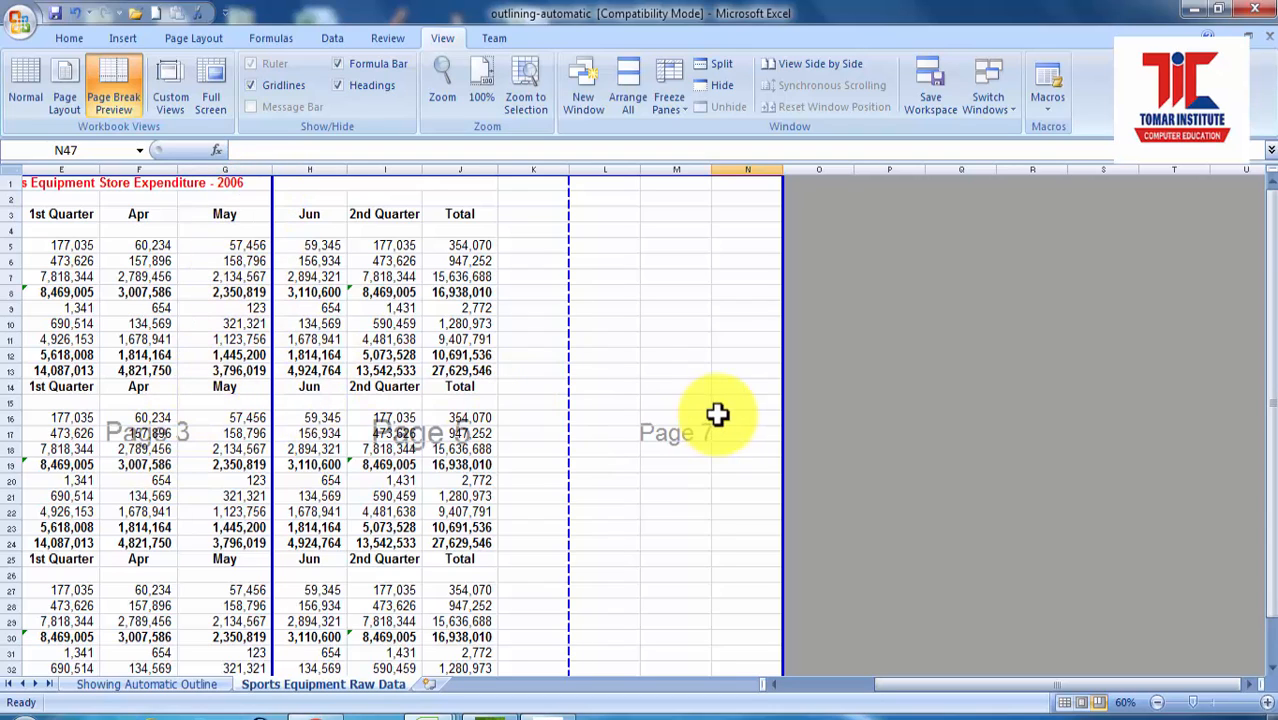
pyautogui.click(225, 433)
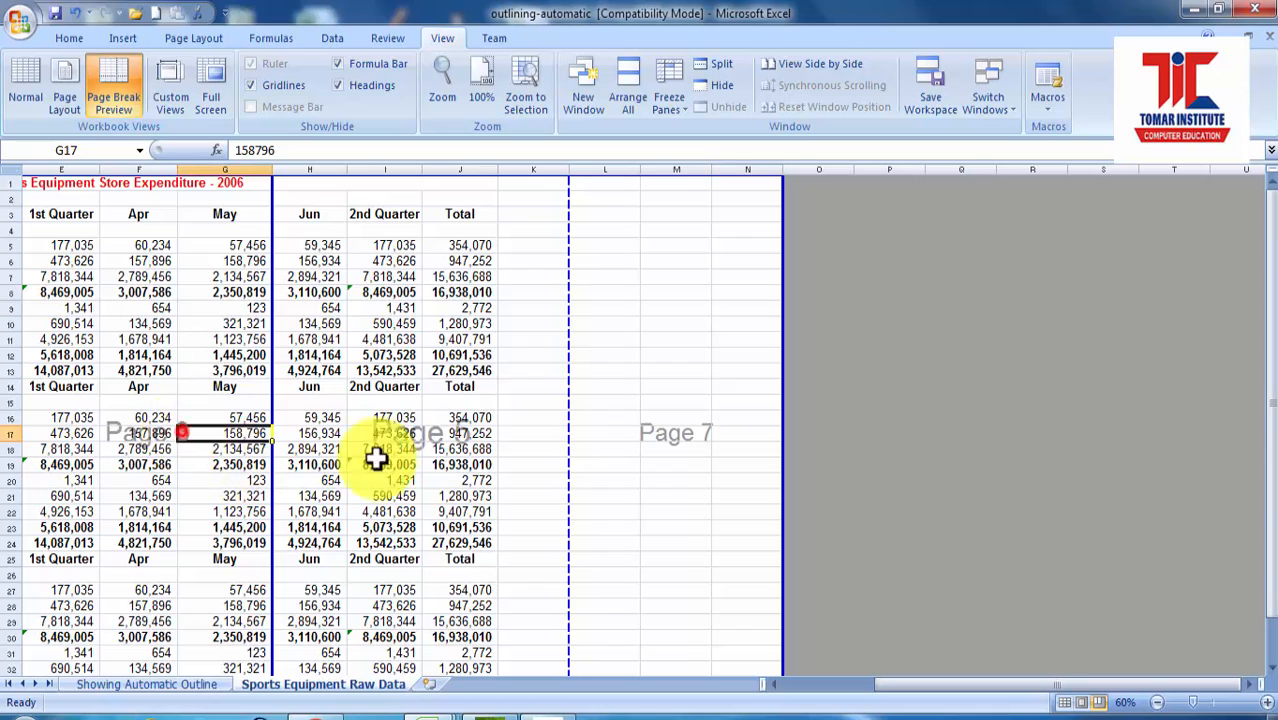
pyautogui.click(460, 449)
pyautogui.click(676, 433)
pyautogui.scroll(-8, 621, 622)
pyautogui.click(134, 443)
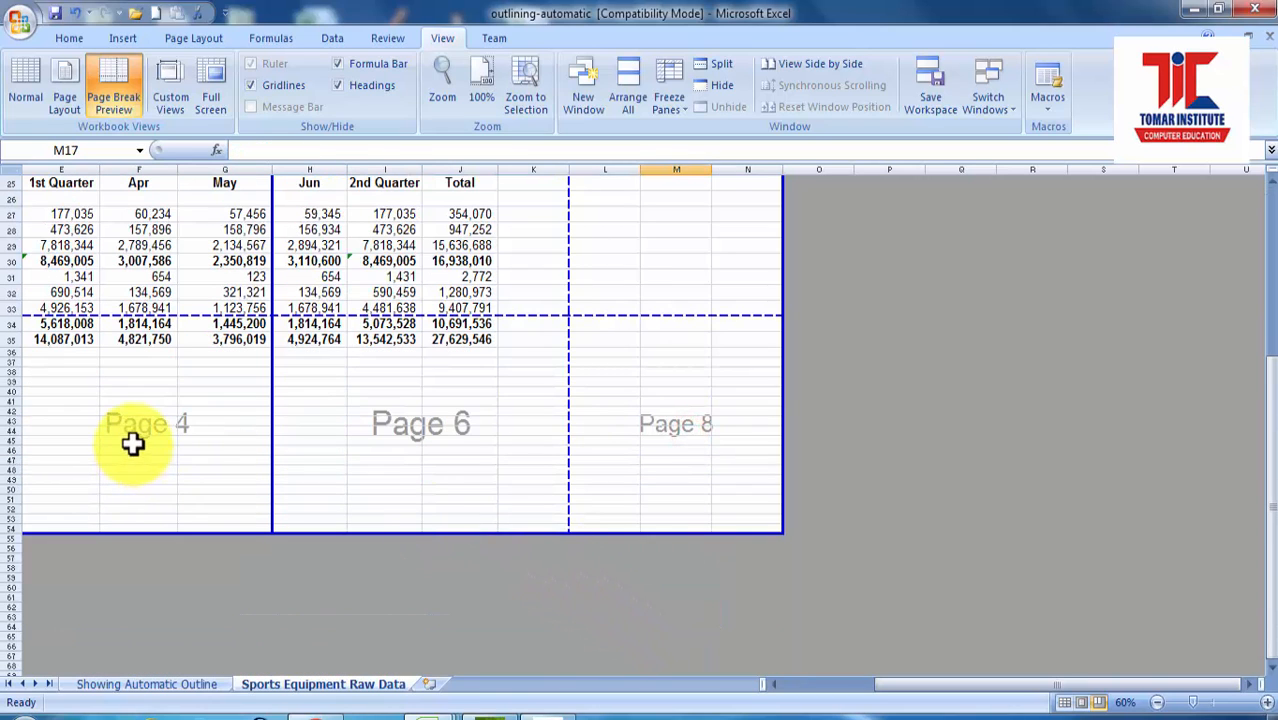
pyautogui.click(375, 433)
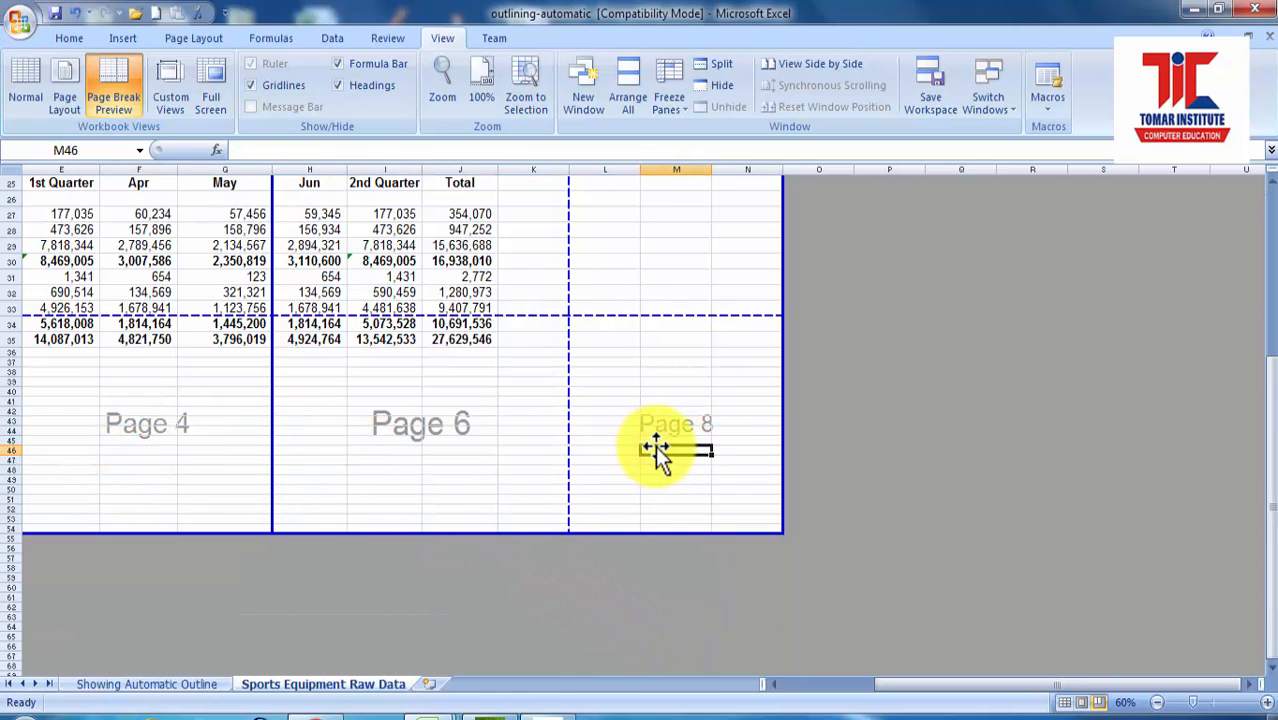
pyautogui.scroll(8, 653, 490)
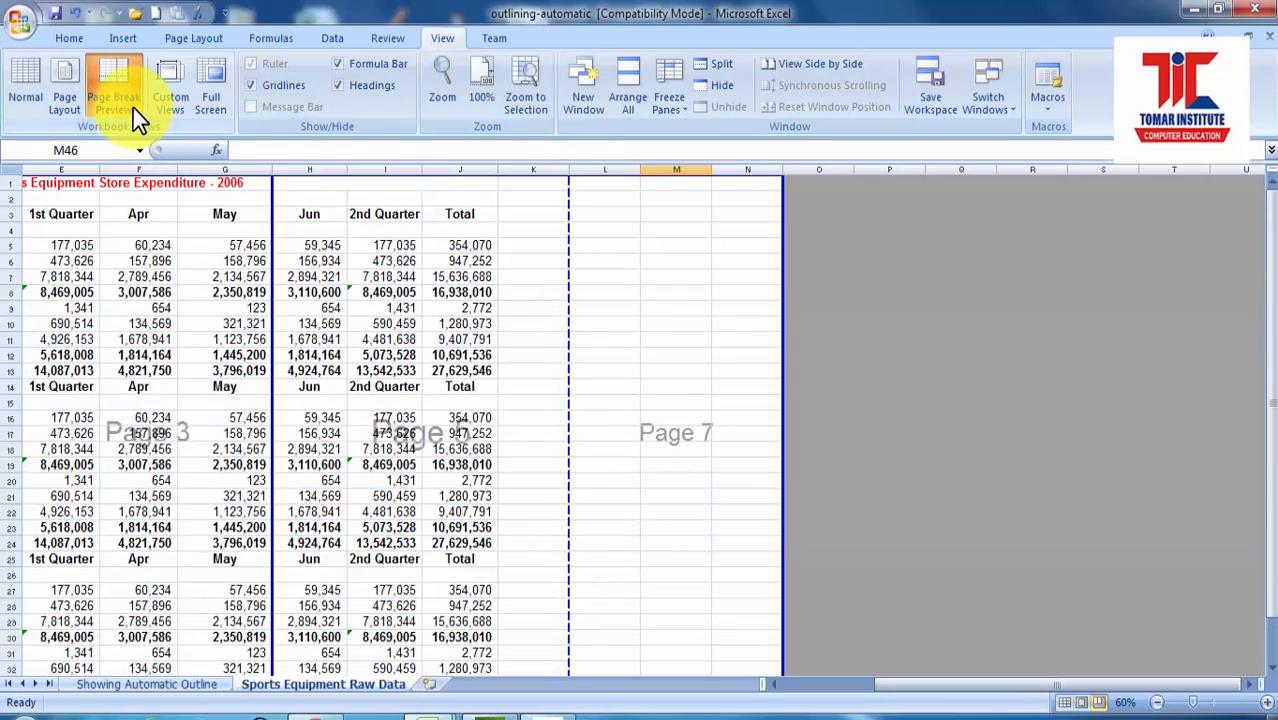
# - Switch back to Normal view and examine how the moved page break divides the table columns
pyautogui.click(26, 98)
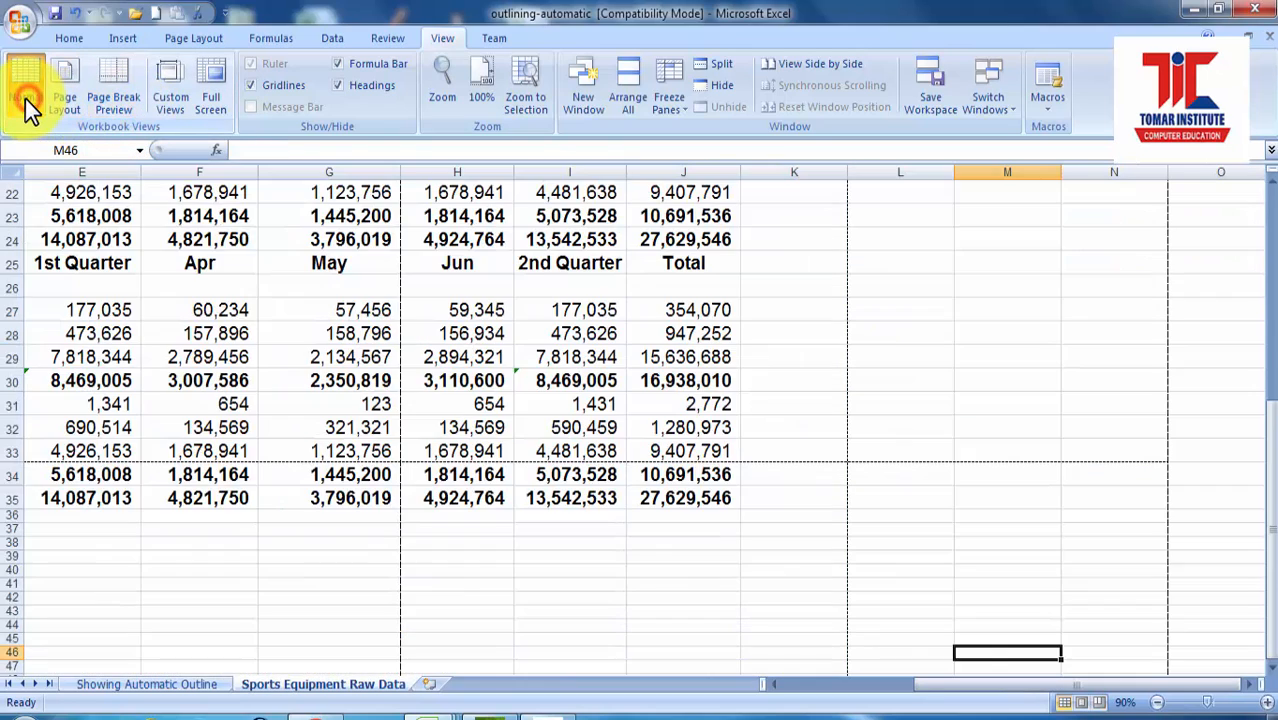
pyautogui.scroll(7, 538, 438)
pyautogui.scroll(-10, 465, 420)
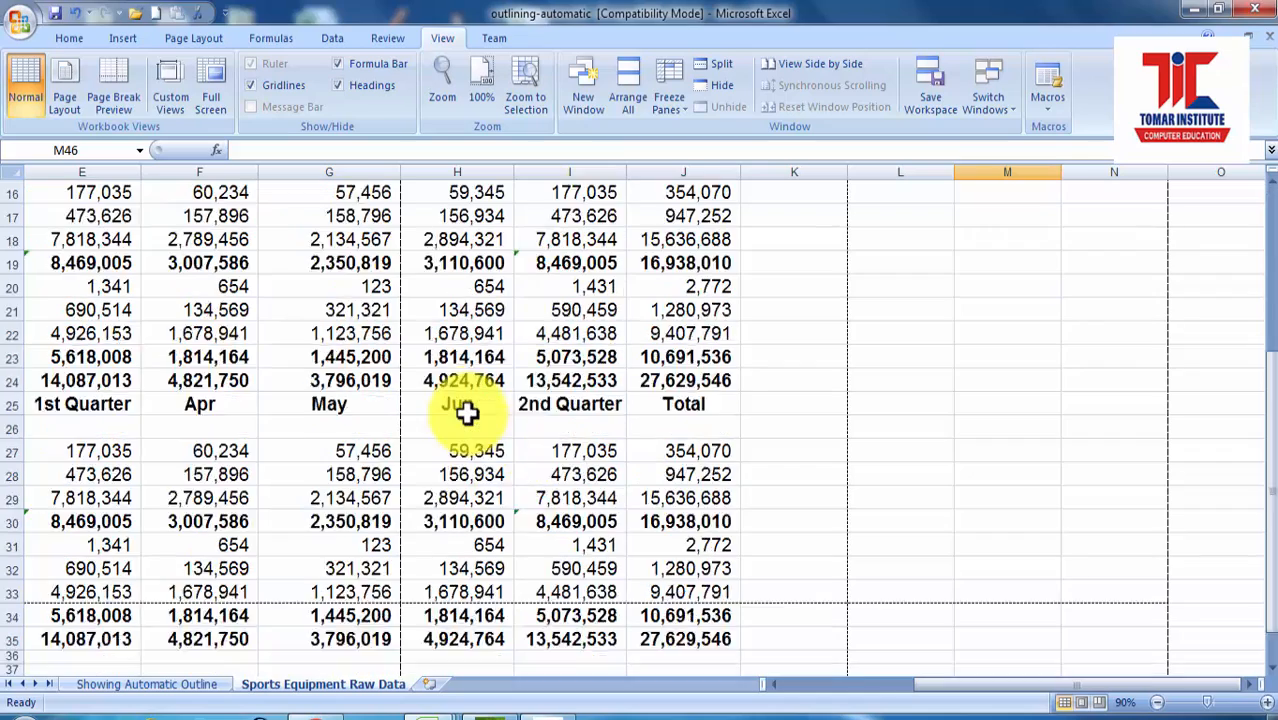
pyautogui.scroll(10, 465, 420)
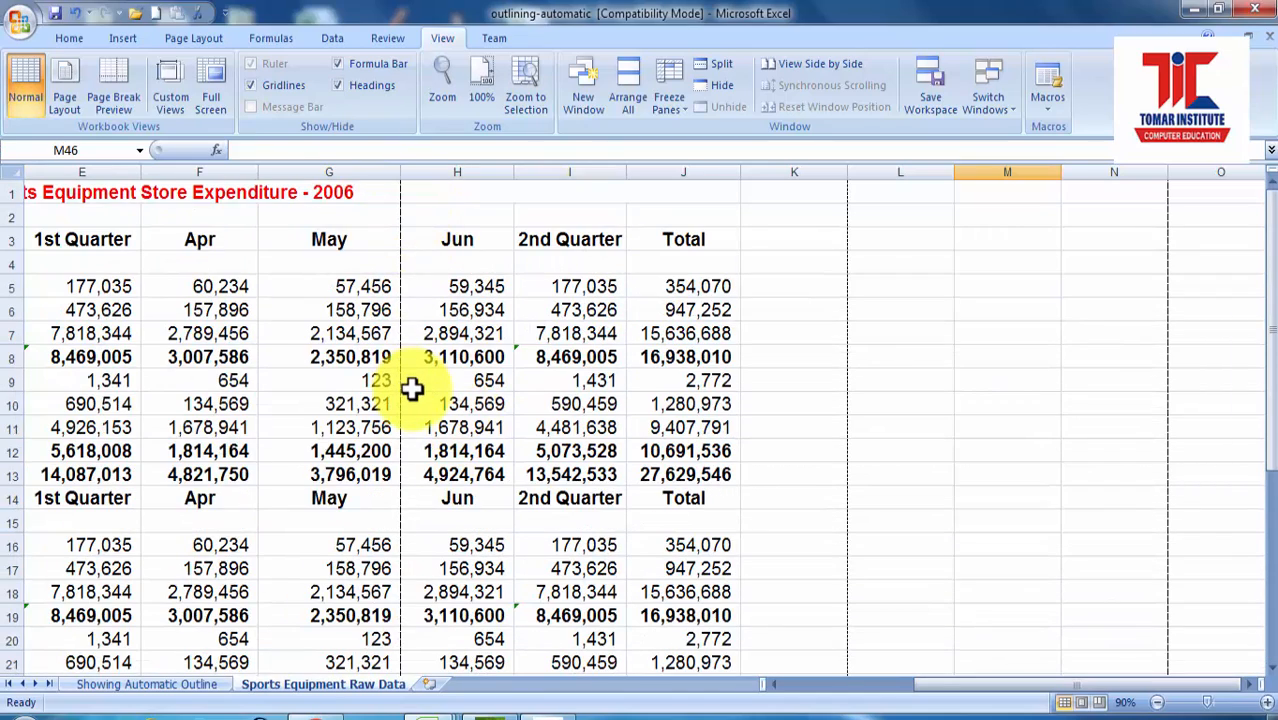
pyautogui.scroll(-4, 419, 397)
pyautogui.moveTo(71, 308); pyautogui.dragTo(358, 516)
pyautogui.moveTo(499, 262); pyautogui.dragTo(703, 428)
pyautogui.moveTo(938, 690); pyautogui.dragTo(800, 700)
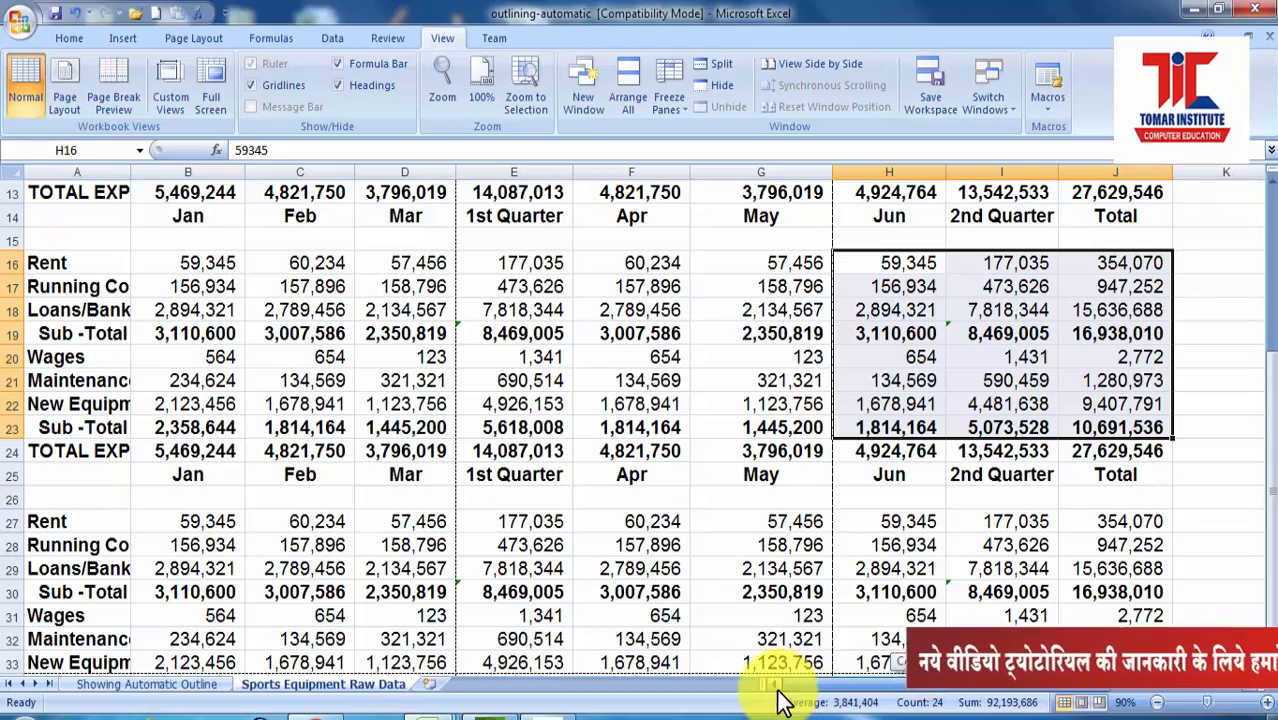
pyautogui.scroll(4, 524, 562)
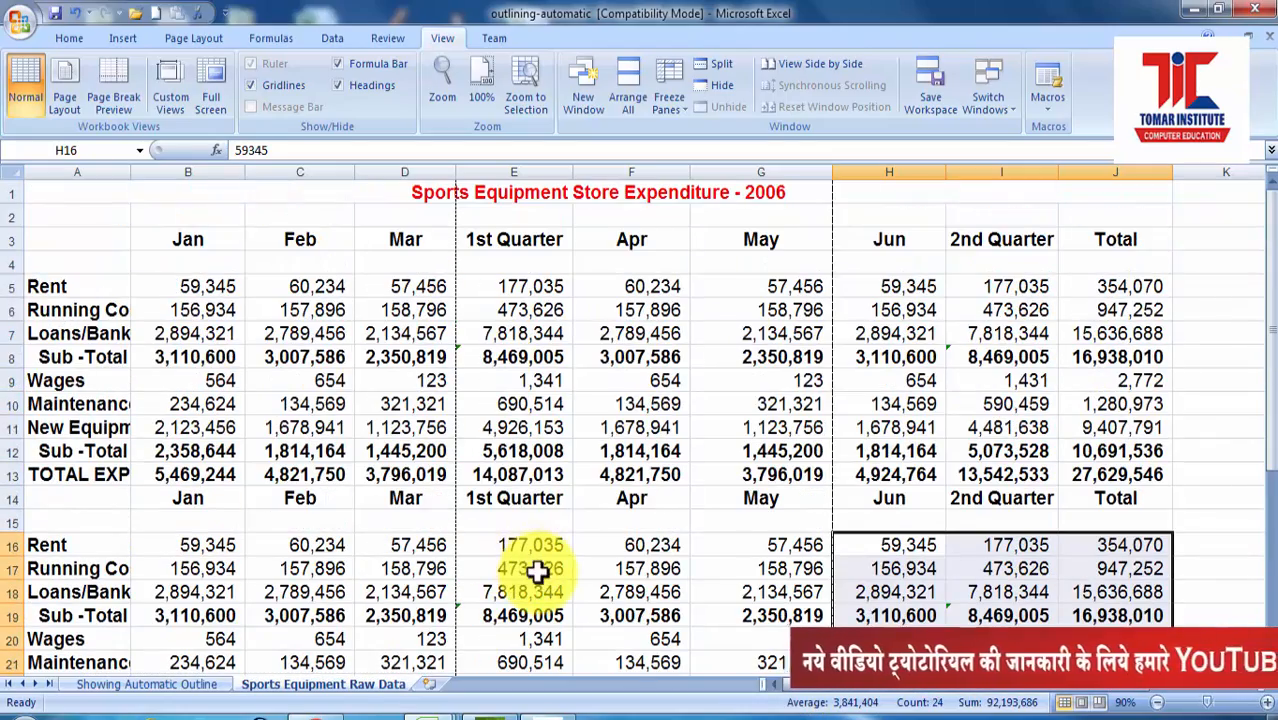
# - Reopen Page Break Preview, dismiss the welcome message and go through the areas of pages 1 to 4
pyautogui.click(96, 104)
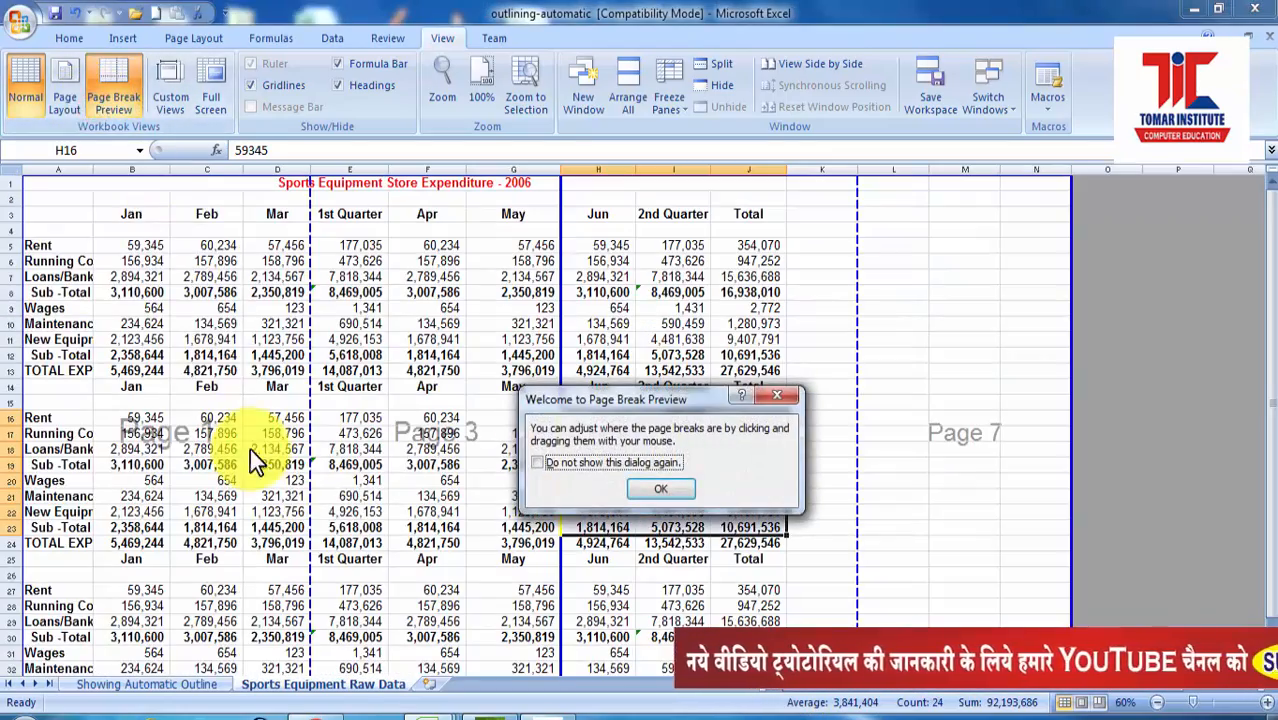
pyautogui.click(660, 489)
pyautogui.click(177, 448)
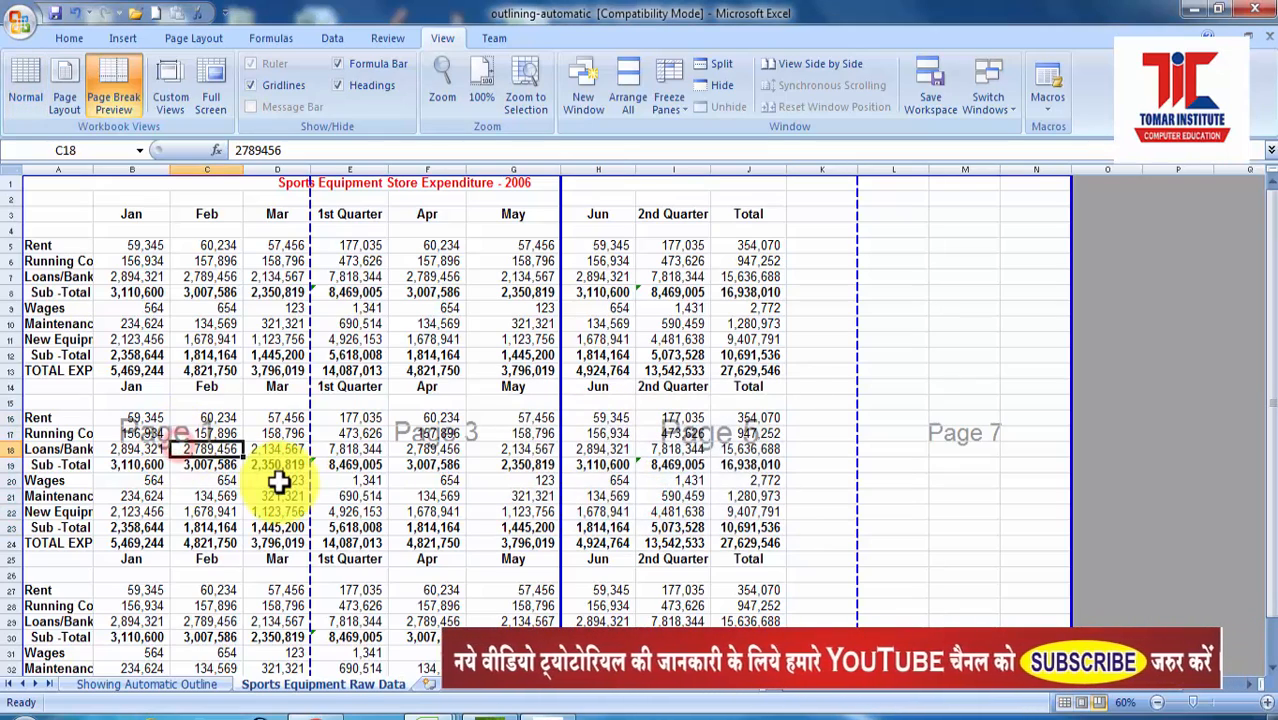
pyautogui.scroll(-8, 280, 480)
pyautogui.click(188, 490)
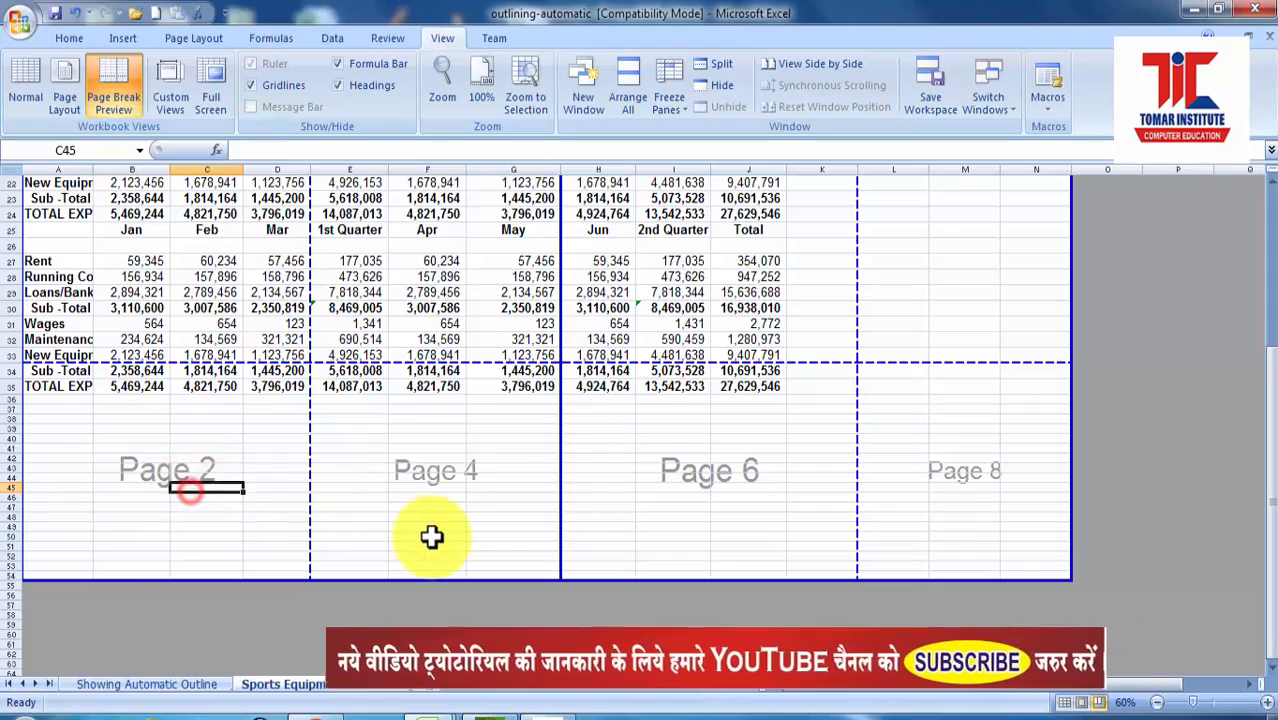
pyautogui.scroll(8, 428, 533)
pyautogui.scroll(-13, 471, 527)
pyautogui.click(445, 368)
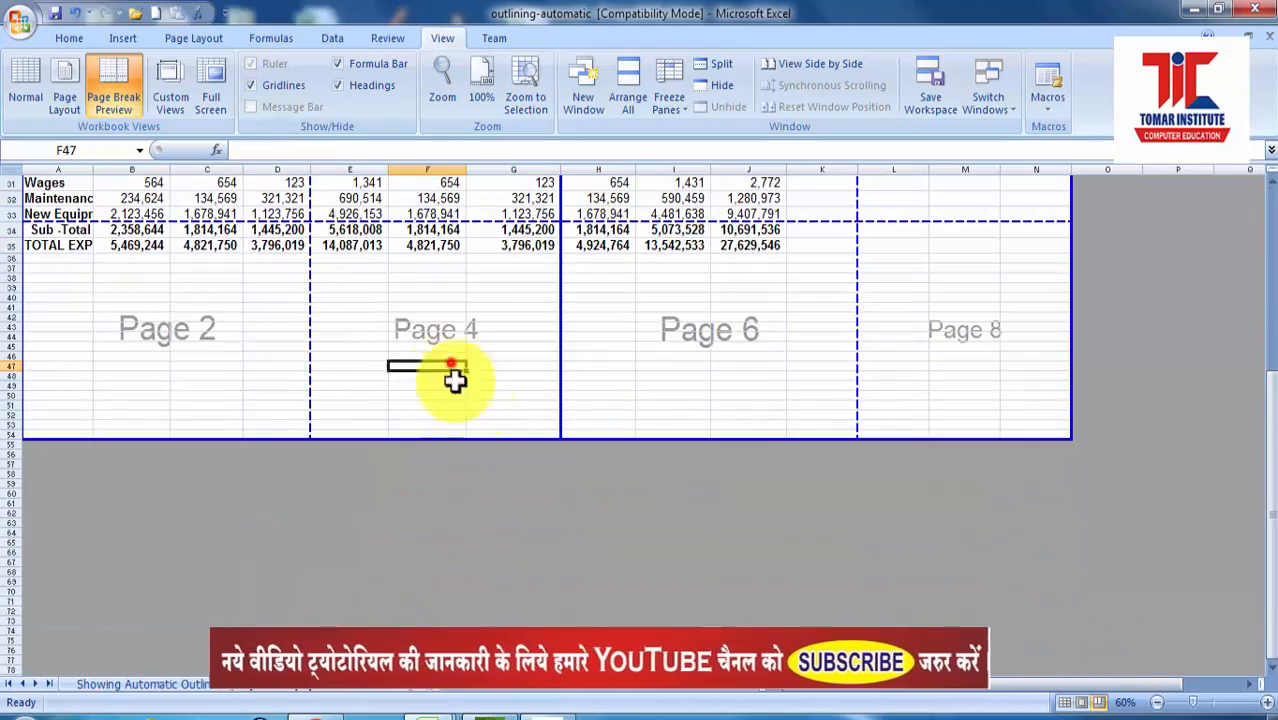
# - Go through the areas of pages 5 to 8 and check the outer edge of the print area
pyautogui.scroll(13, 608, 491)
pyautogui.click(709, 453)
pyautogui.scroll(-13, 742, 542)
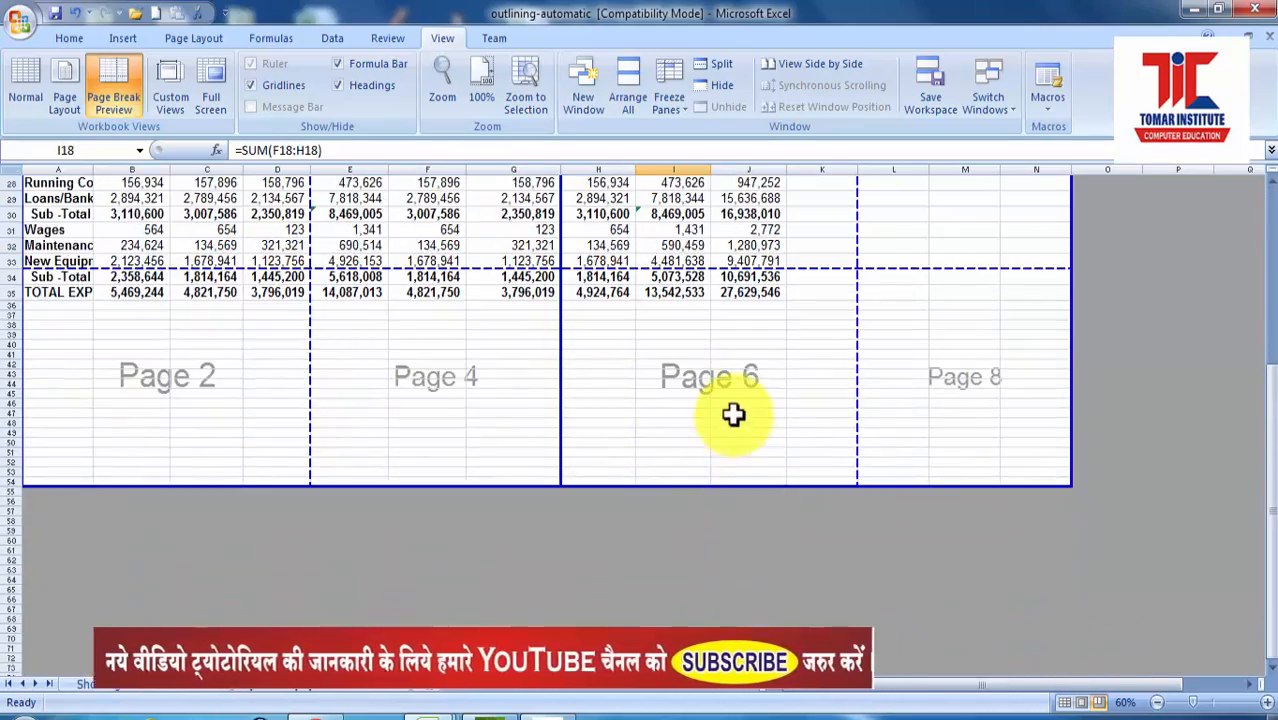
pyautogui.scroll(12, 733, 417)
pyautogui.click(1005, 405)
pyautogui.scroll(-6, 1014, 553)
pyautogui.click(987, 506)
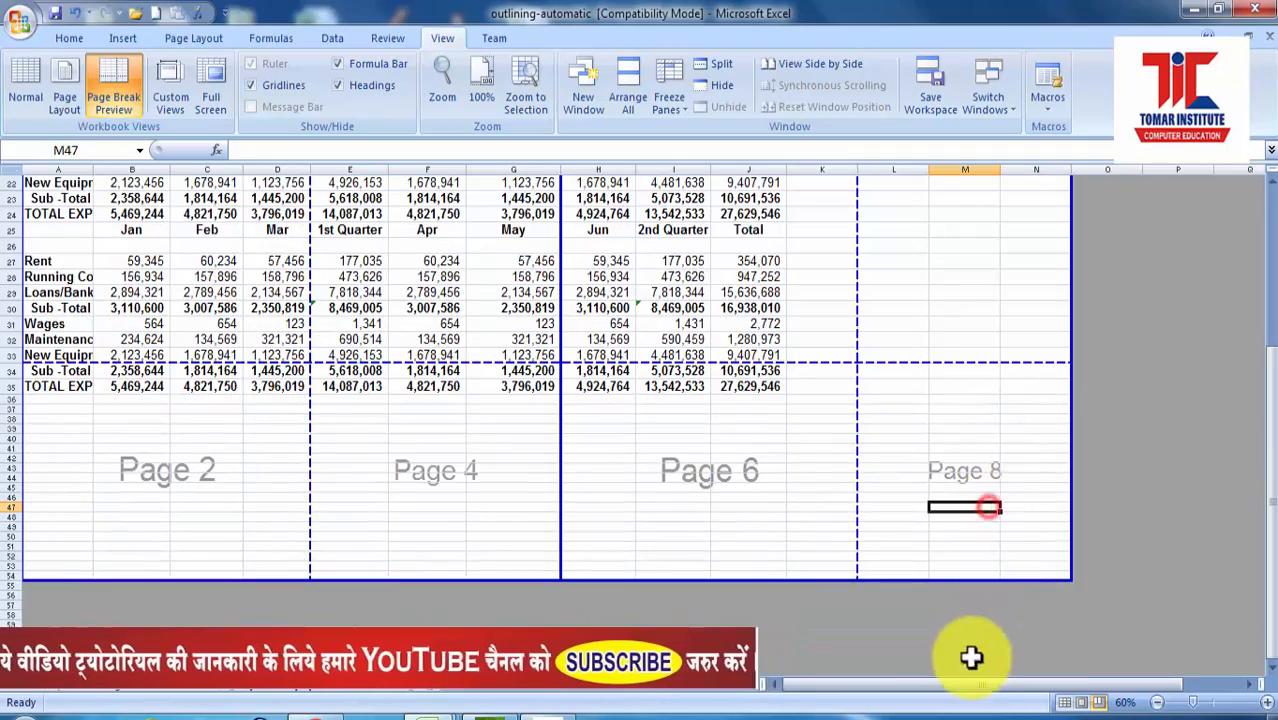
pyautogui.moveTo(970, 684); pyautogui.dragTo(1118, 686)
pyautogui.scroll(7, 627, 506)
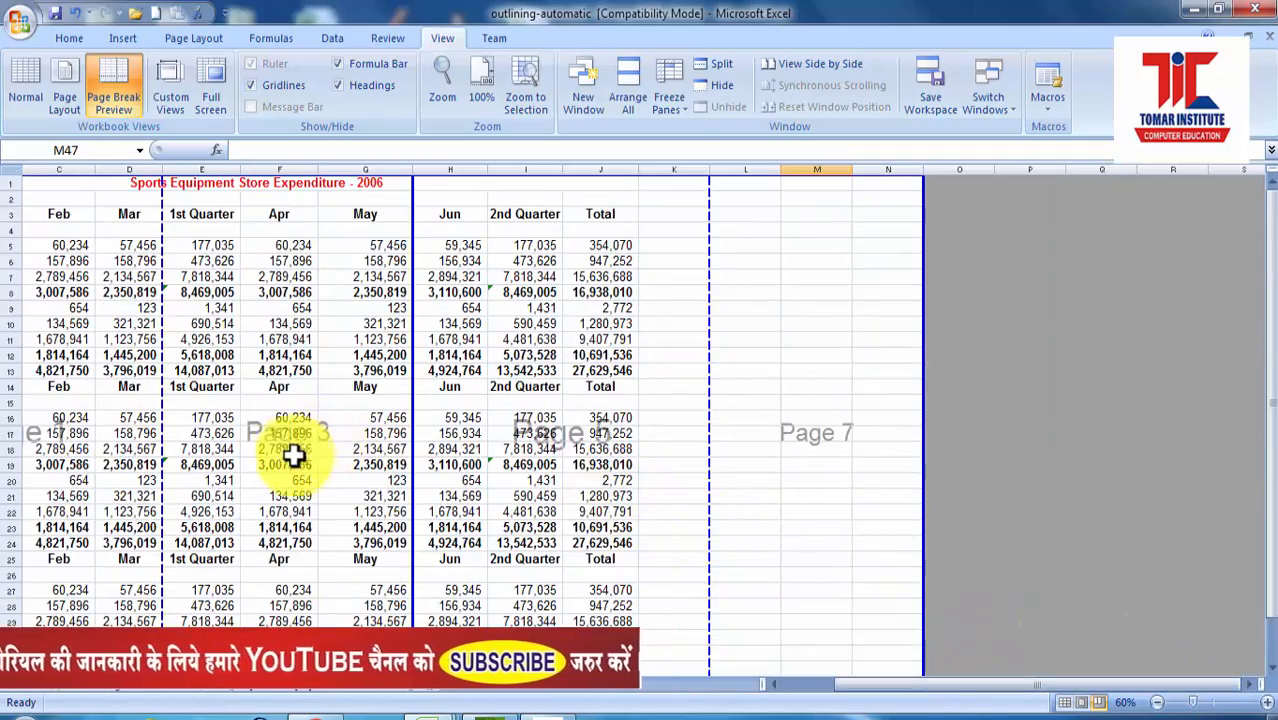
pyautogui.moveTo(916, 686); pyautogui.dragTo(845, 685)
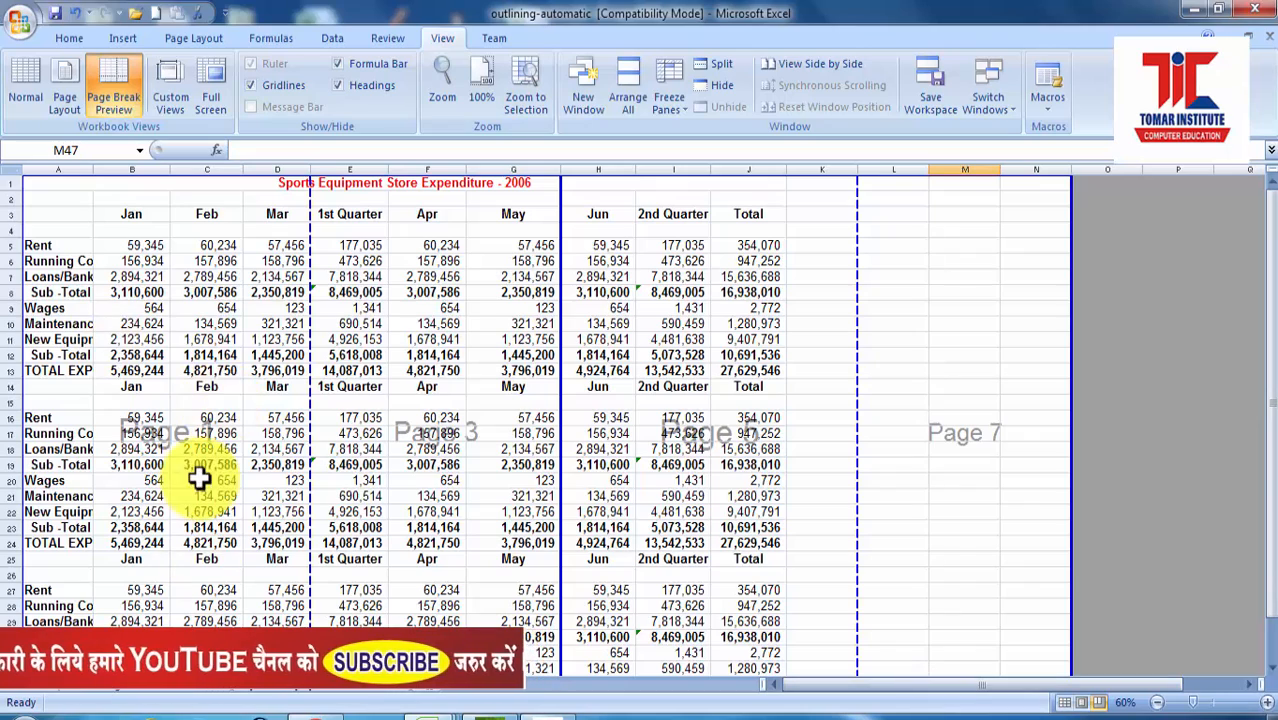
# - Return to Normal view and examine the page break lines around the title and the selected range A27:D35
pyautogui.click(33, 110)
pyautogui.scroll(3, 300, 468)
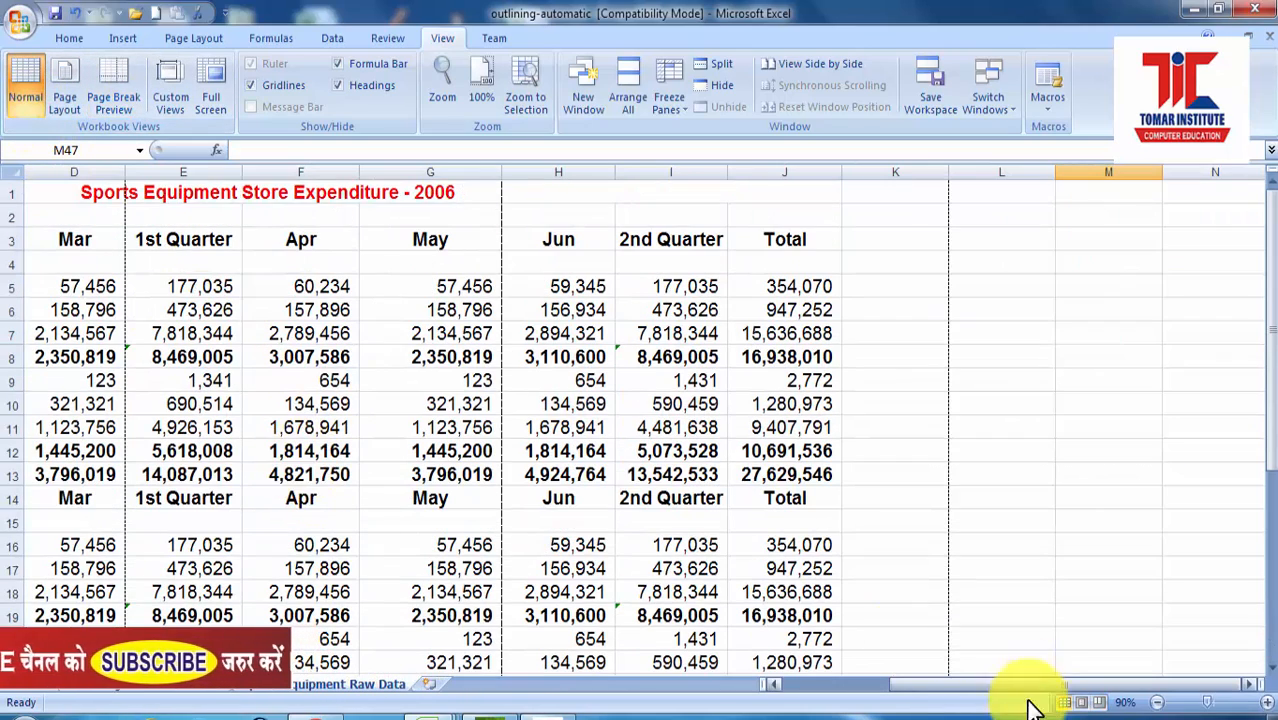
pyautogui.moveTo(976, 691); pyautogui.dragTo(845, 686)
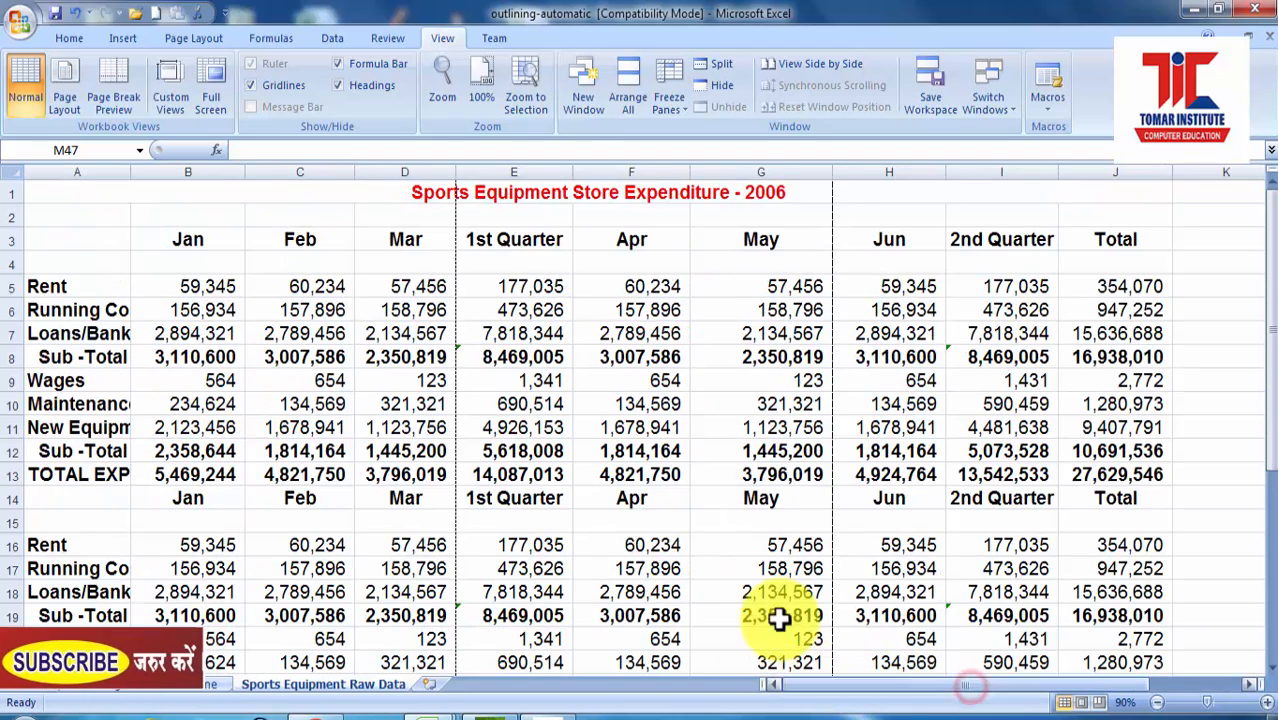
pyautogui.click(86, 202)
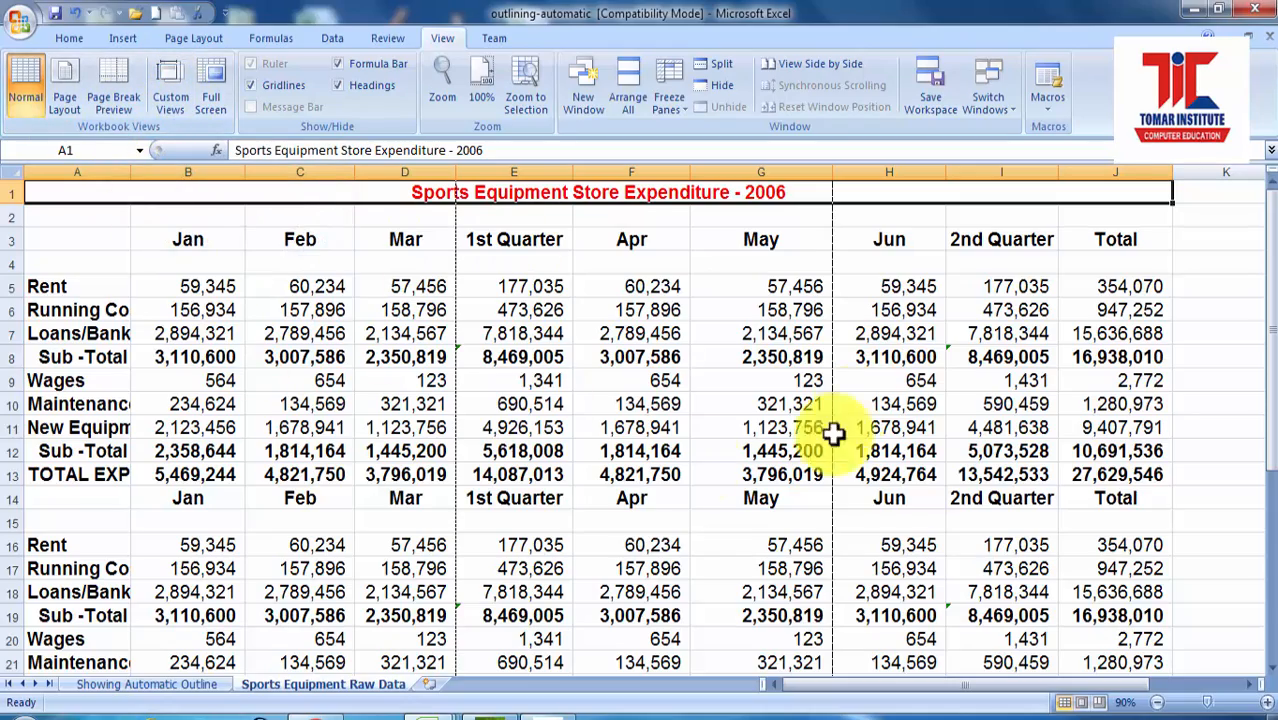
pyautogui.scroll(-6, 713, 524)
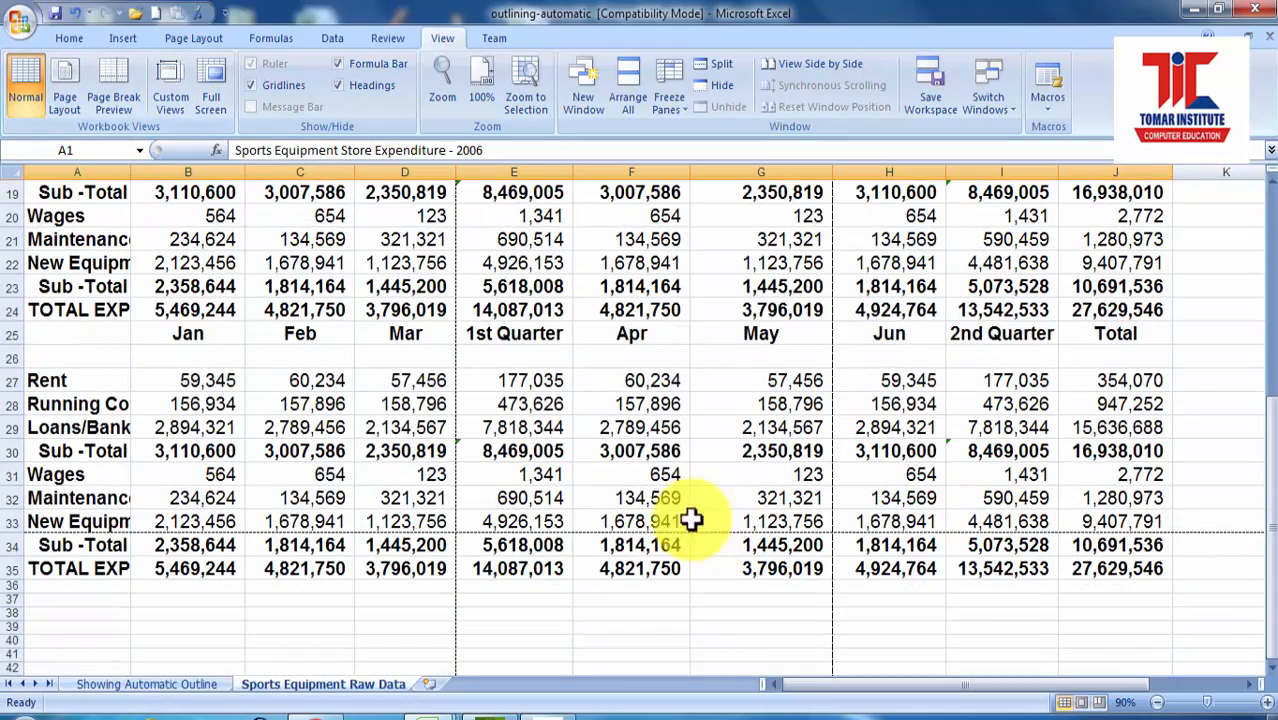
pyautogui.moveTo(40, 381); pyautogui.dragTo(418, 567)
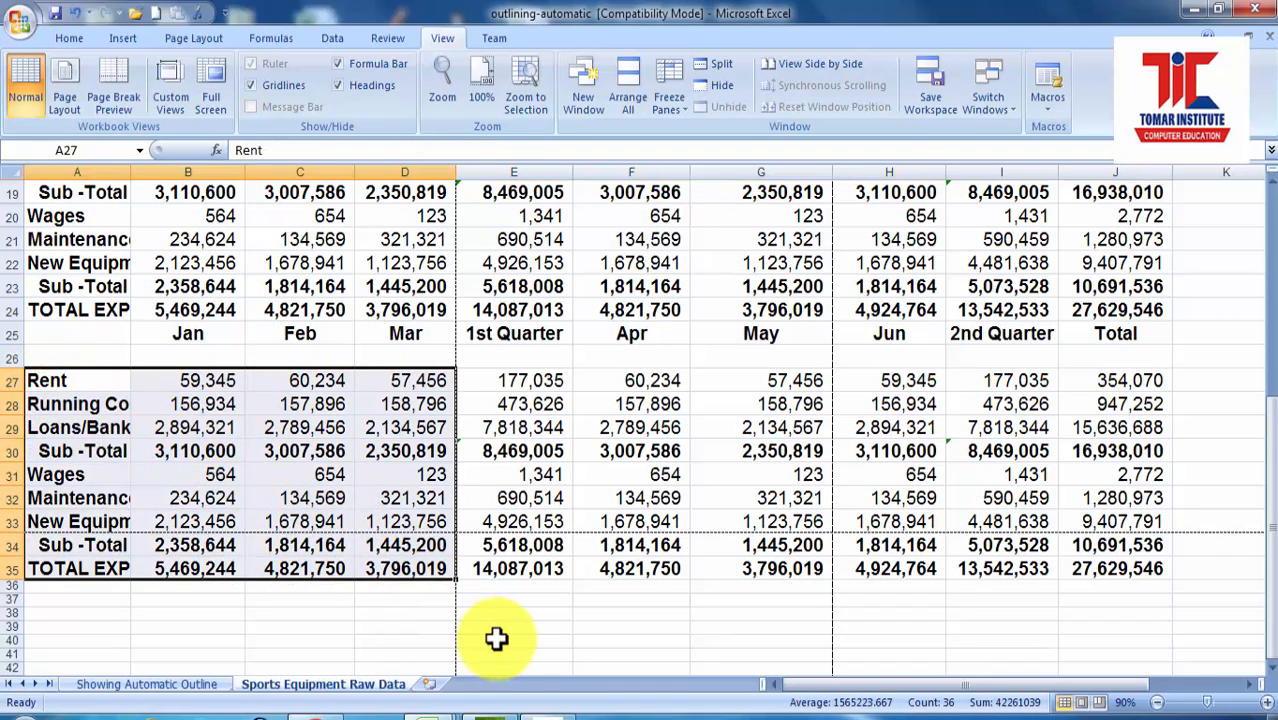
# - Save the selected range A27:D35 as a custom view named AreA1, keeping print settings and hidden rows, columns and filter settings included
pyautogui.click(170, 110)
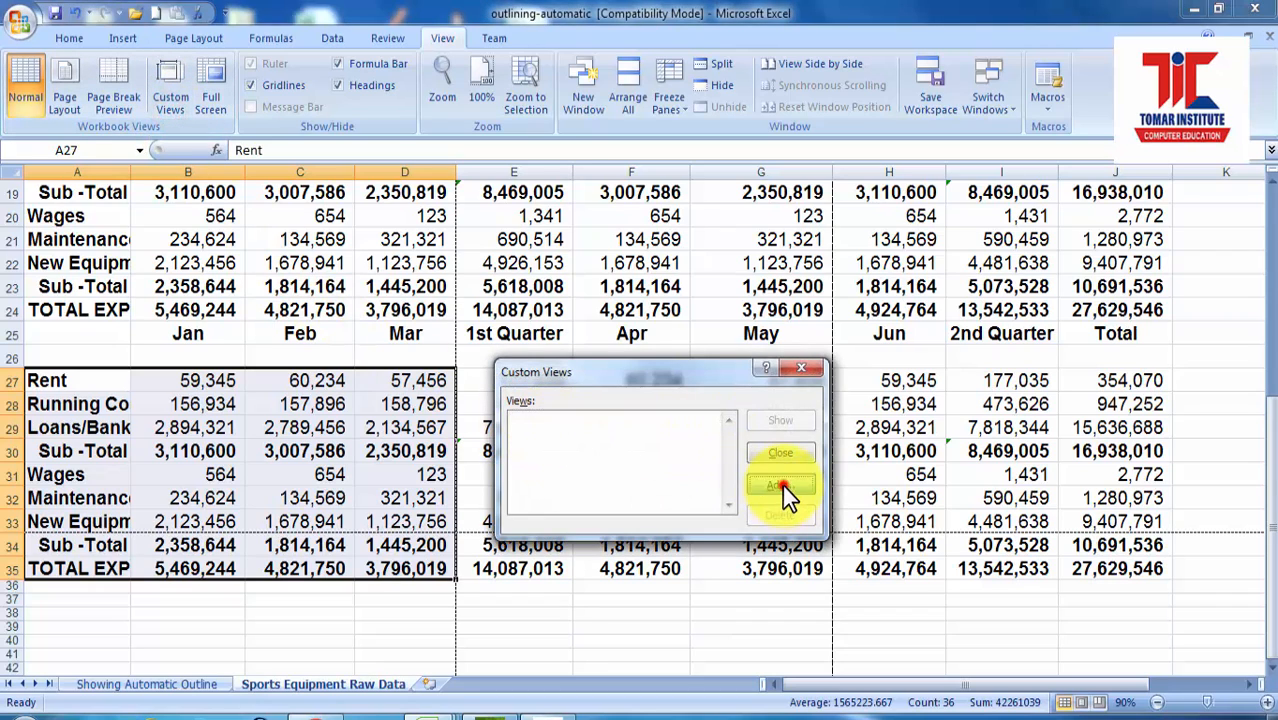
pyautogui.click(781, 486)
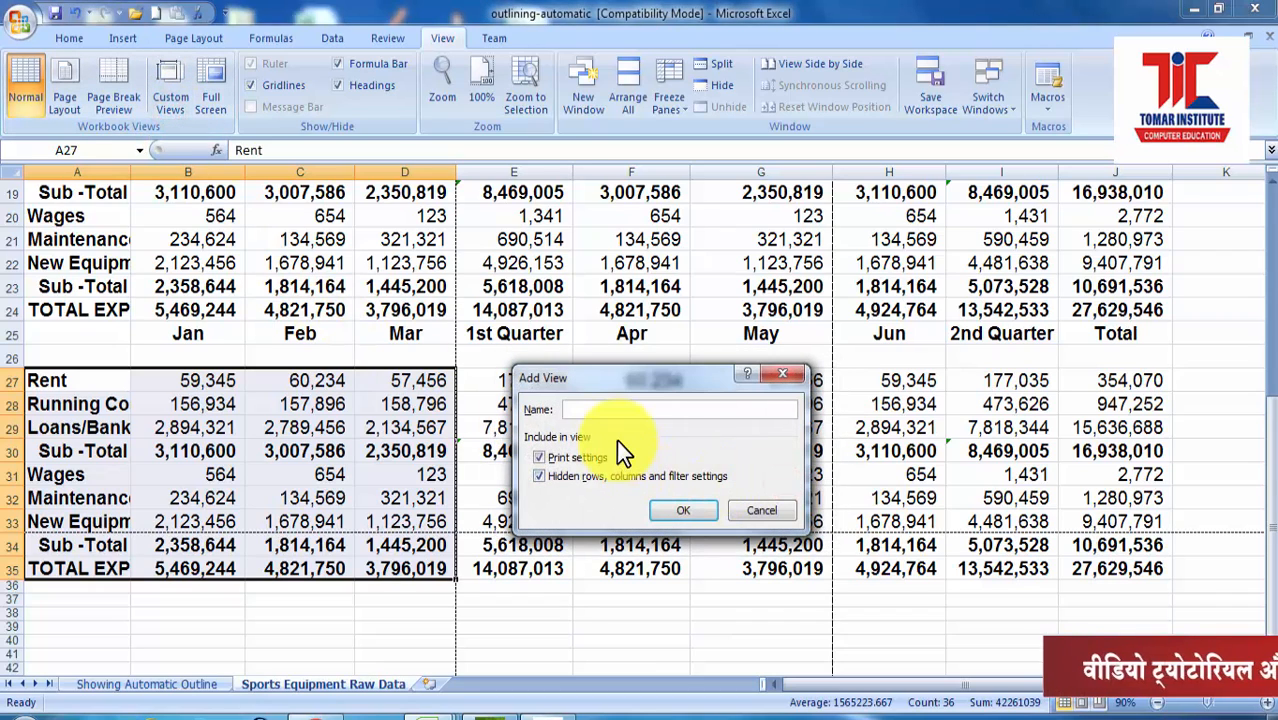
pyautogui.write('A')
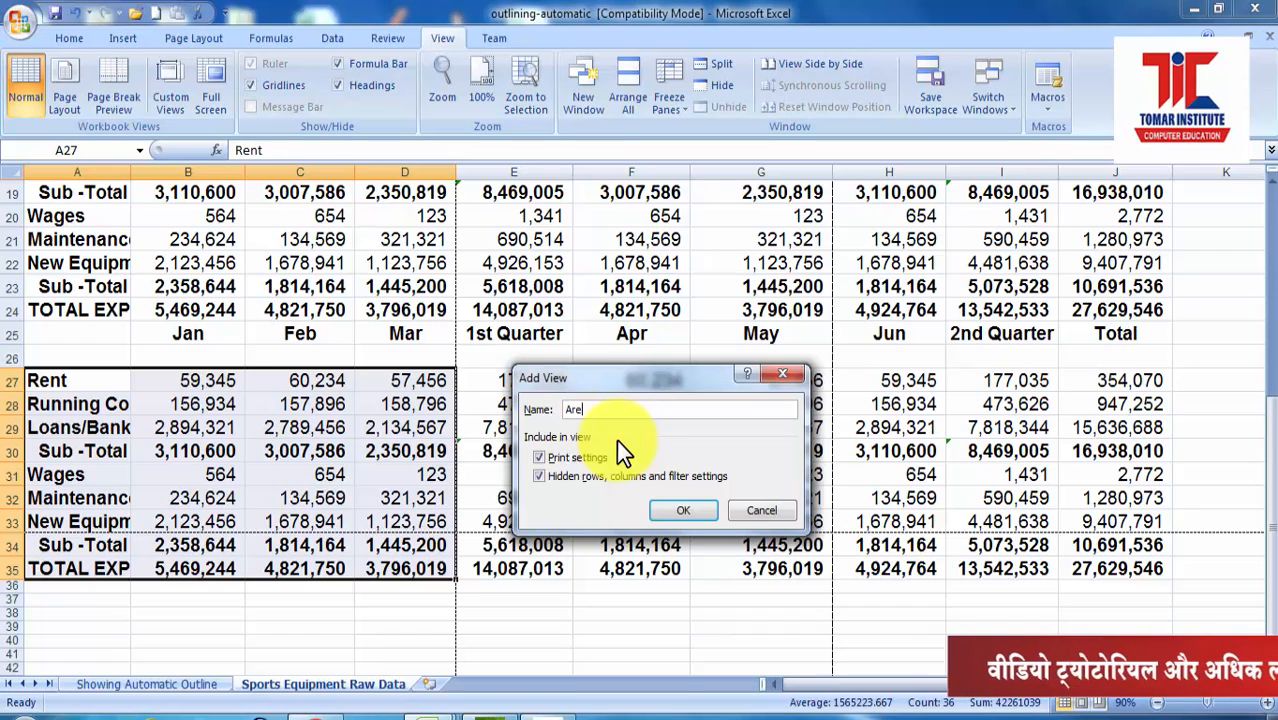
pyautogui.write('re')
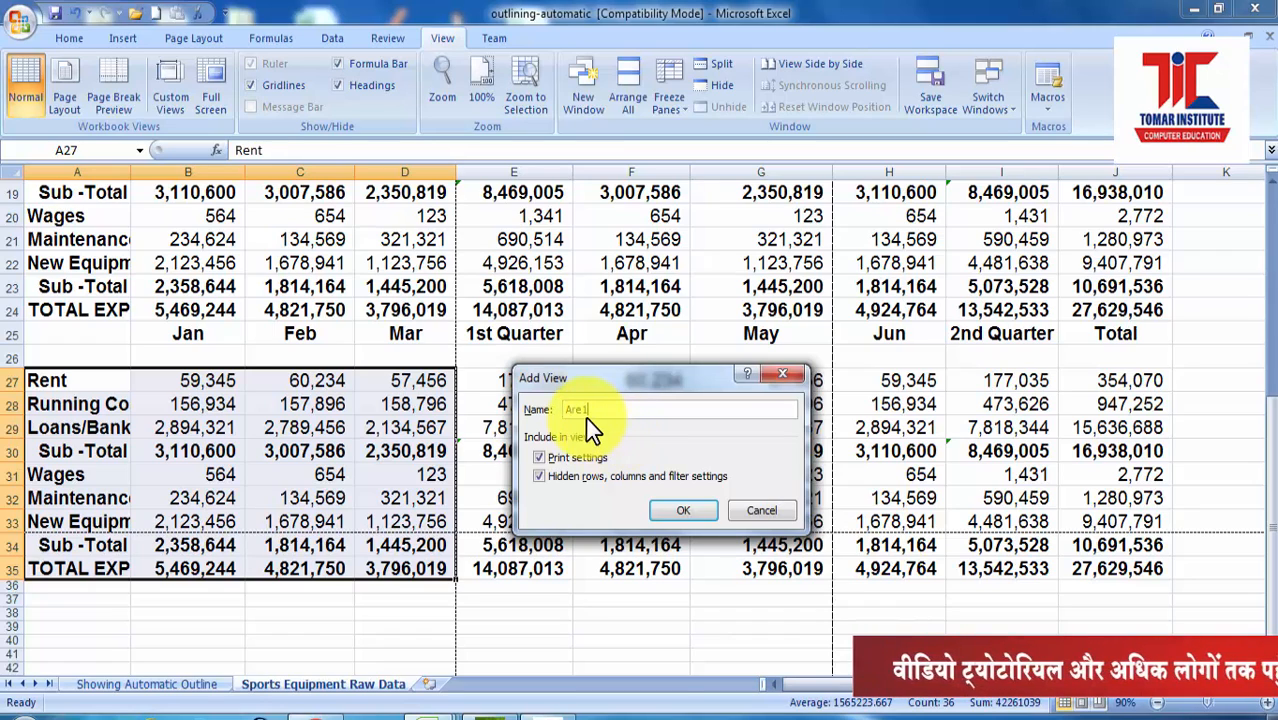
pyautogui.write('A1')
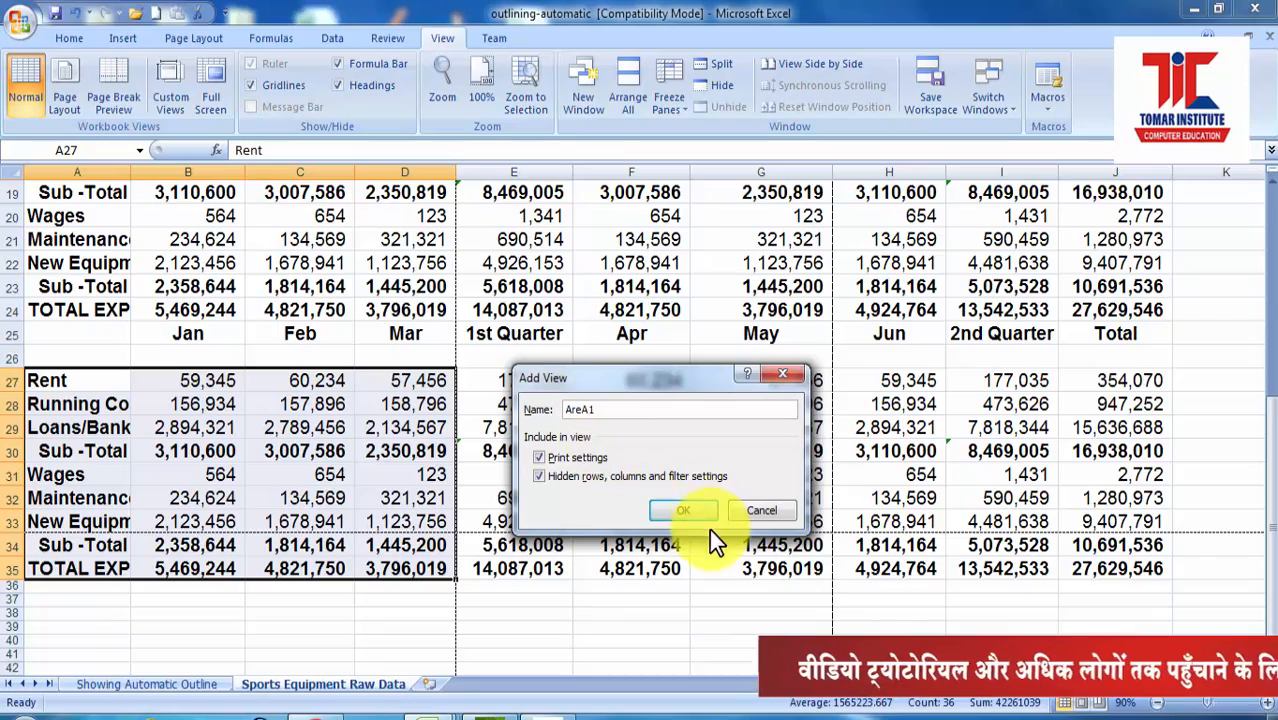
pyautogui.click(704, 511)
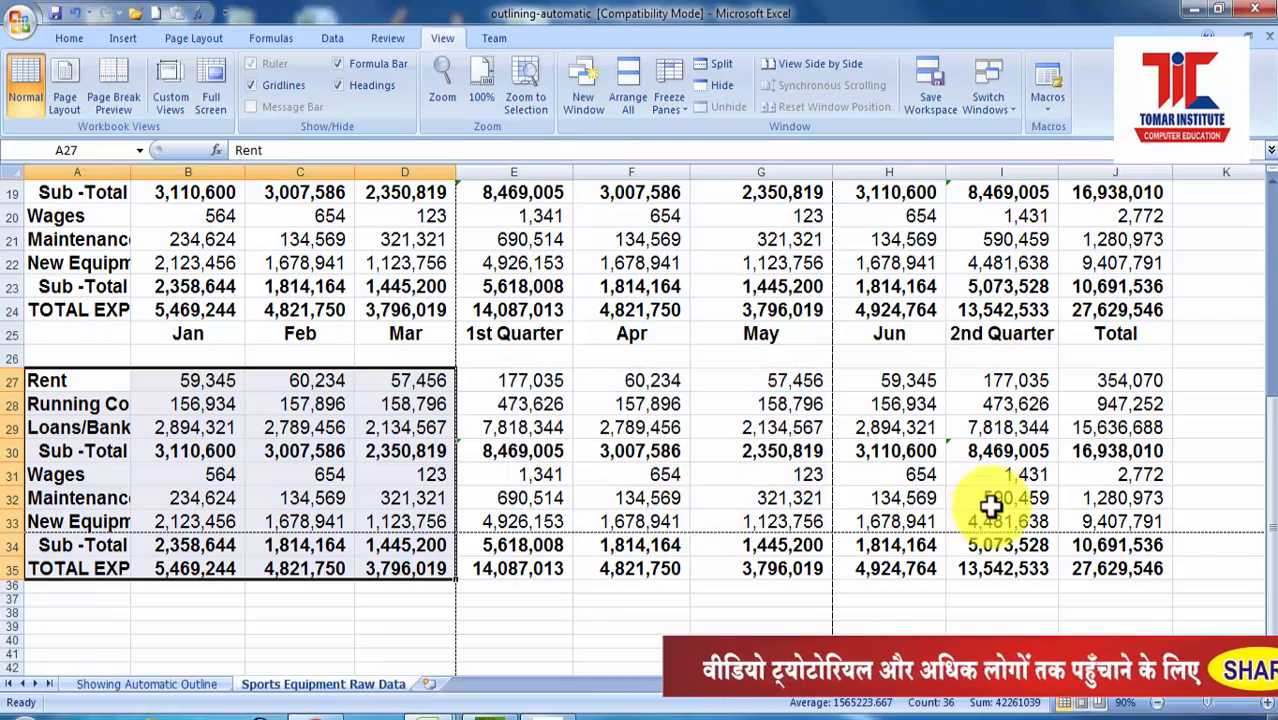
# - Select H5:J14 in the upper table and add a second custom view named aREA2
pyautogui.scroll(6, 988, 505)
pyautogui.moveTo(870, 288); pyautogui.dragTo(1120, 500)
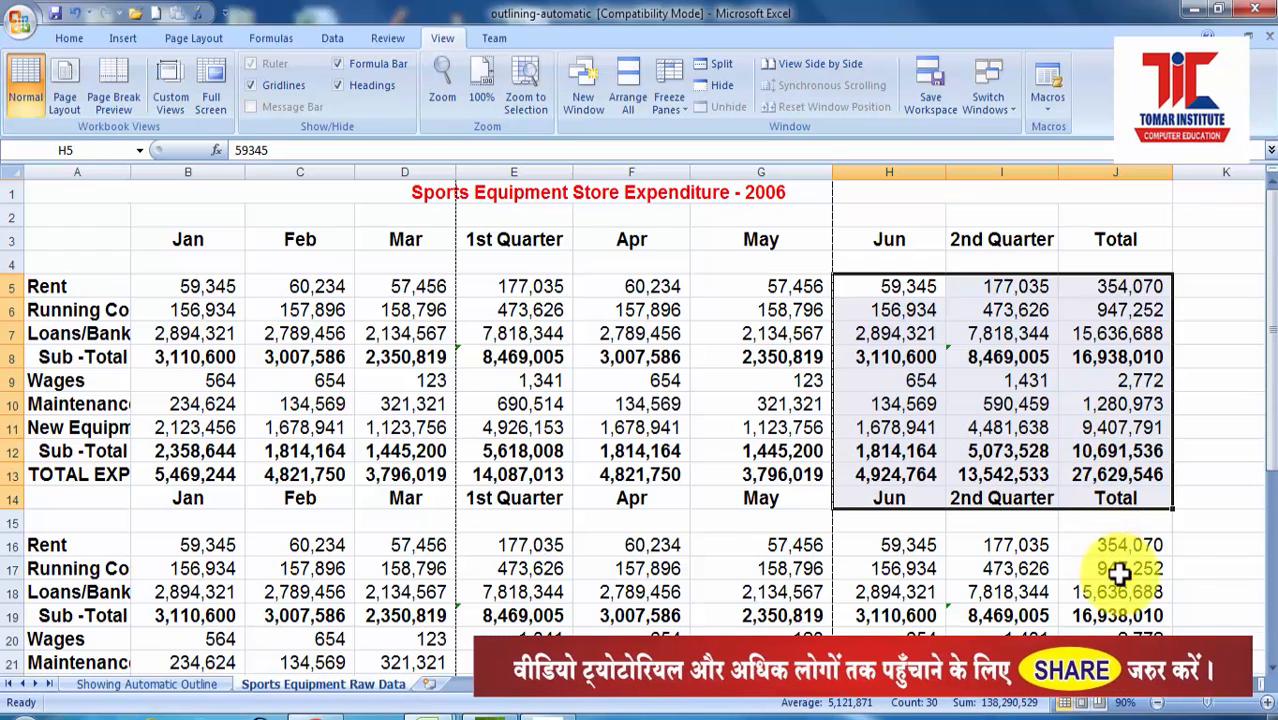
pyautogui.click(178, 108)
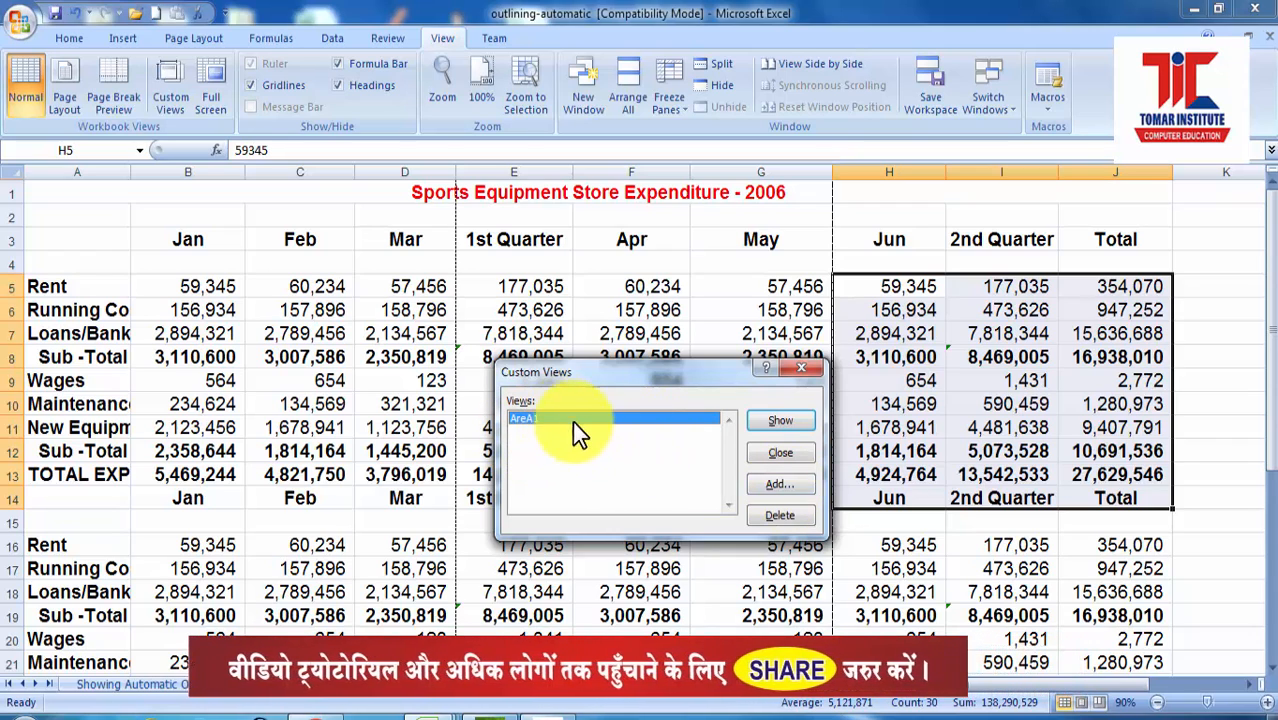
pyautogui.click(772, 487)
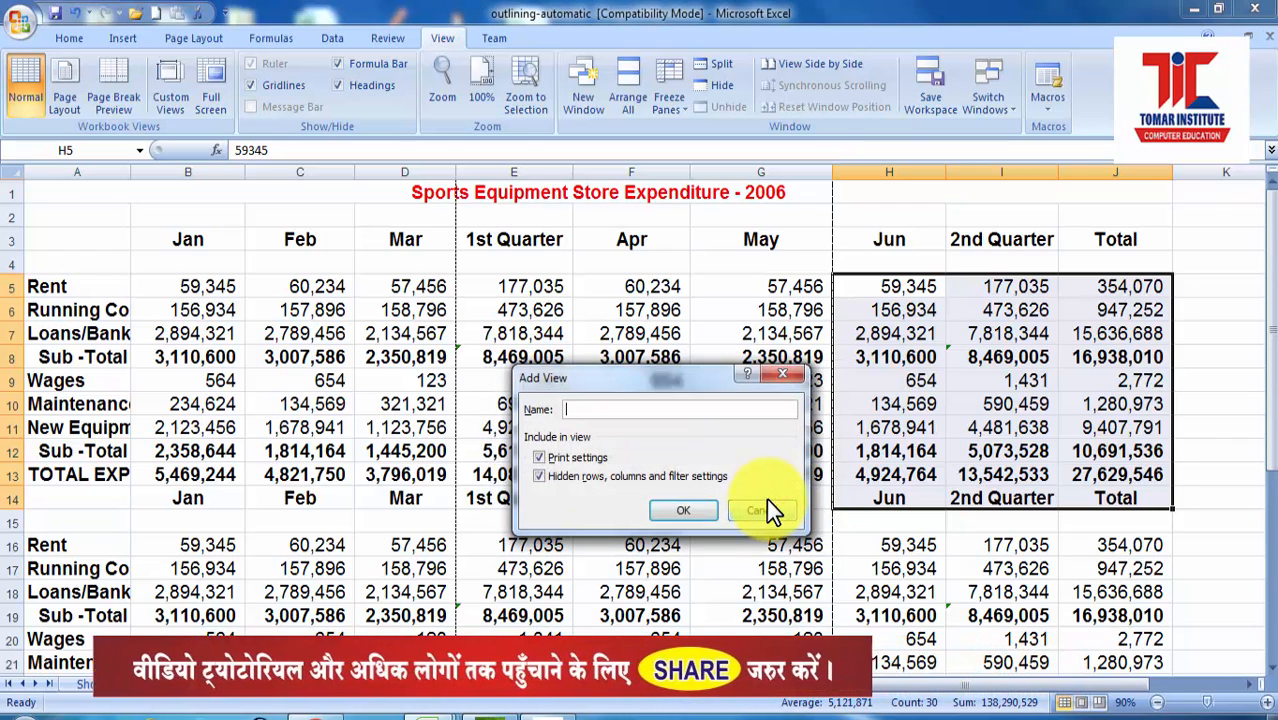
pyautogui.write('aREA2')
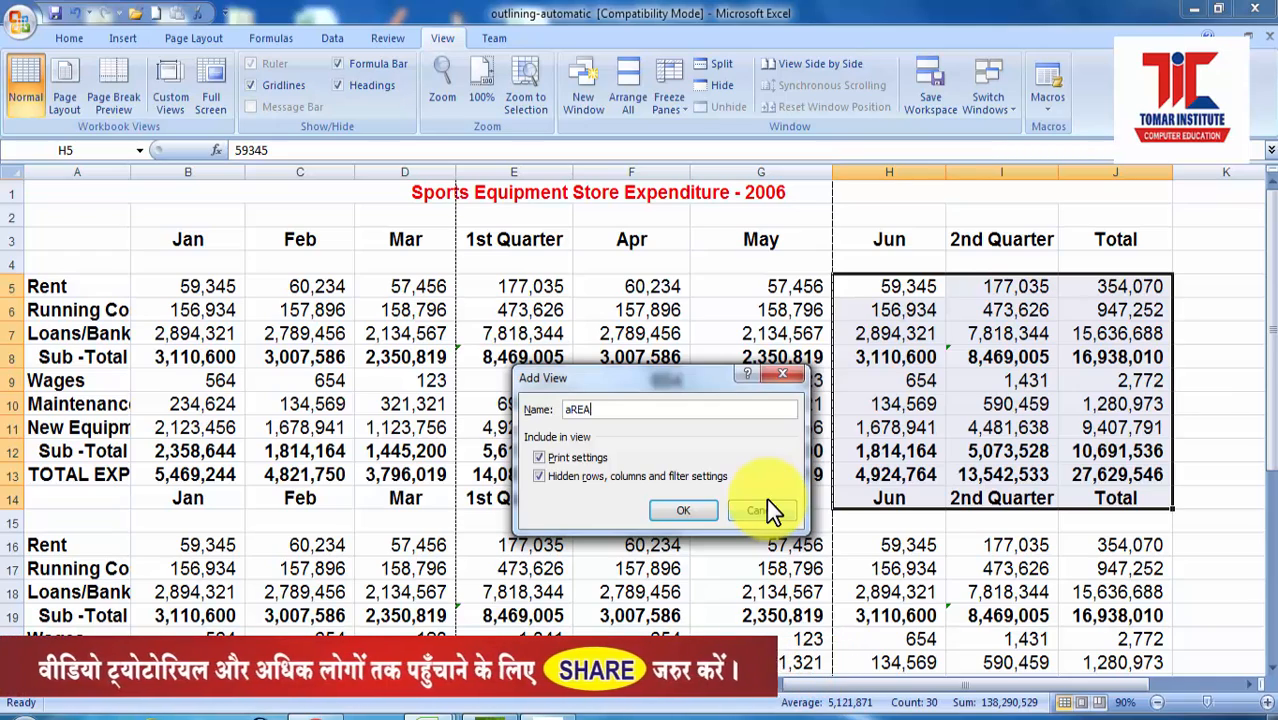
pyautogui.click(689, 512)
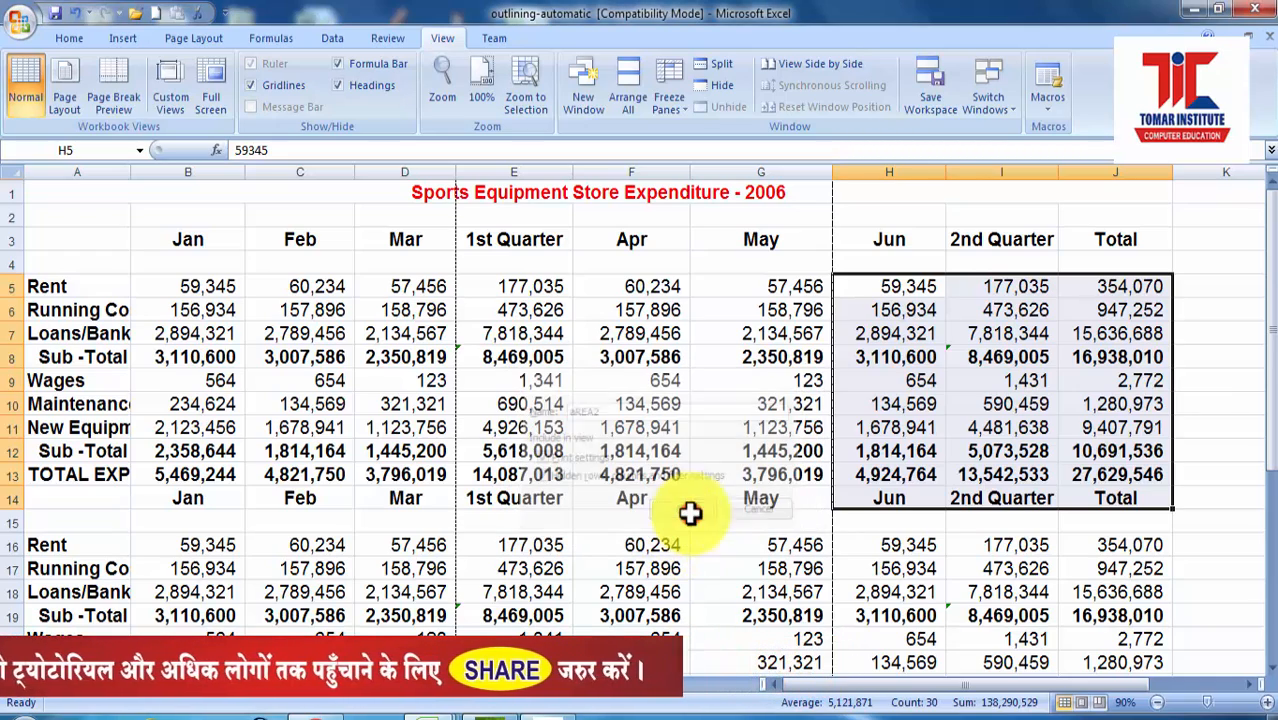
# - Move the selection to cell J7 and show the saved custom view AreA1
pyautogui.scroll(-5, 685, 510)
pyautogui.scroll(5, 685, 505)
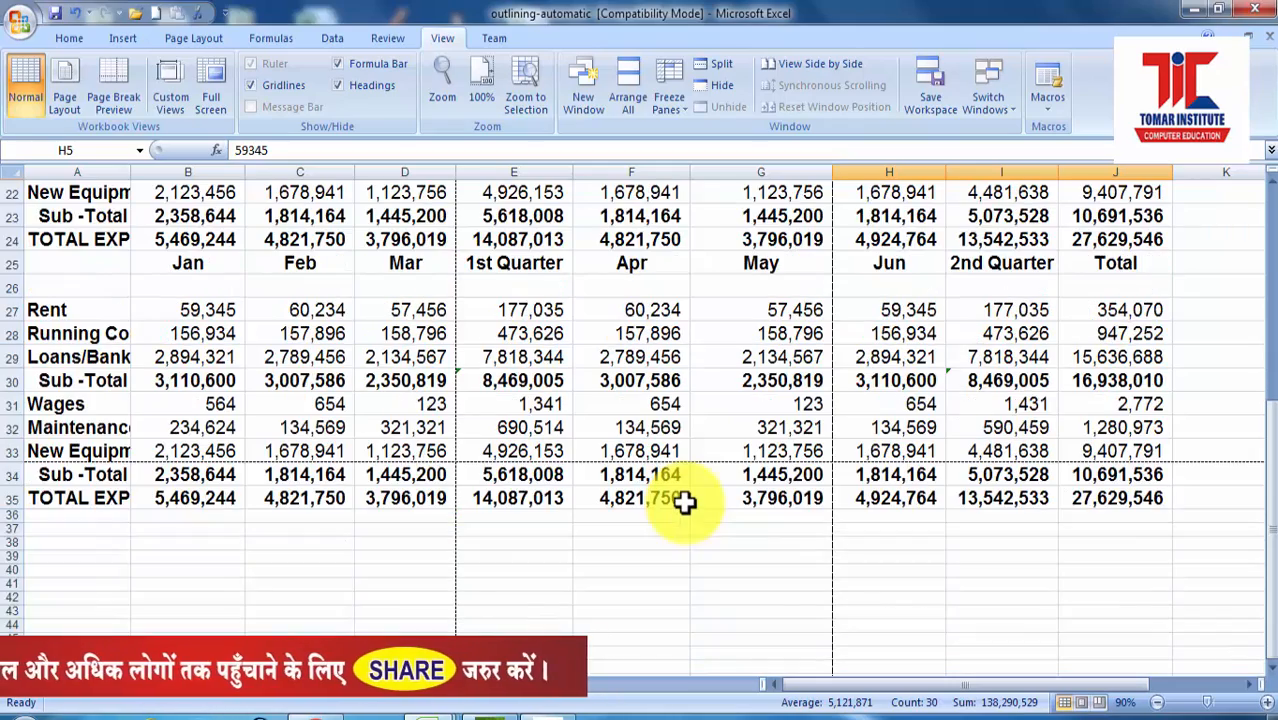
pyautogui.click(1160, 333)
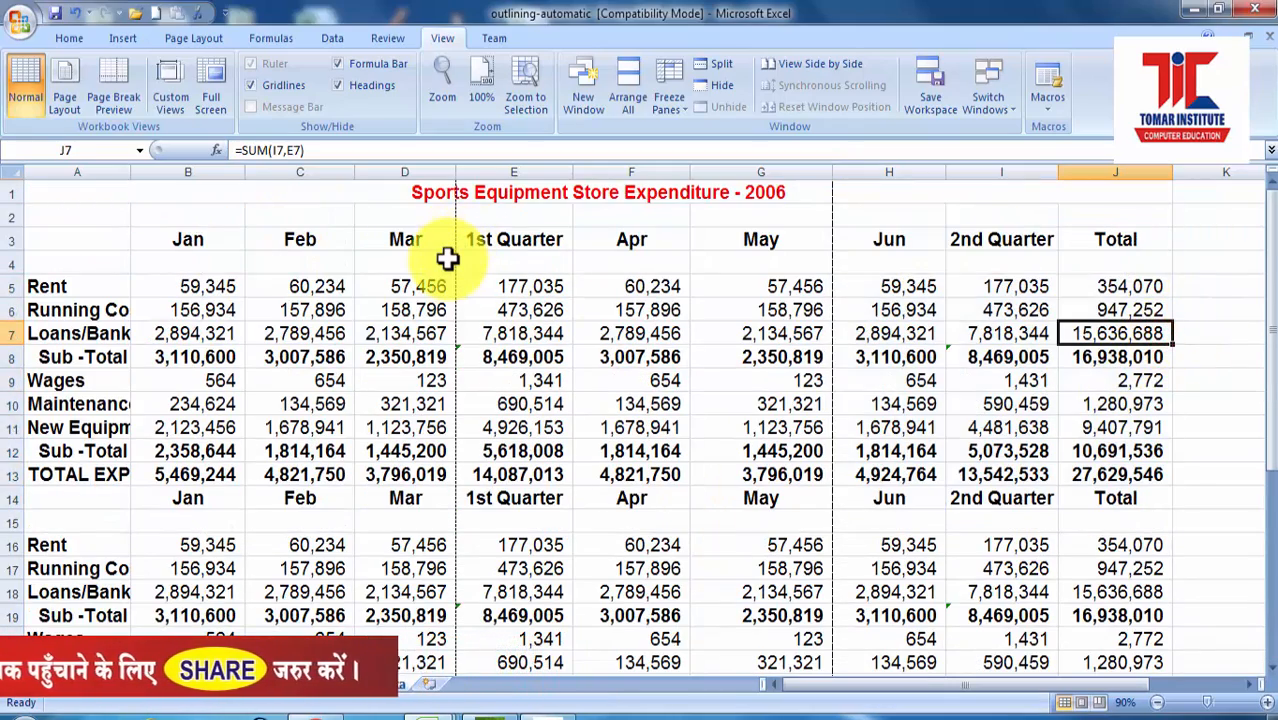
pyautogui.click(176, 104)
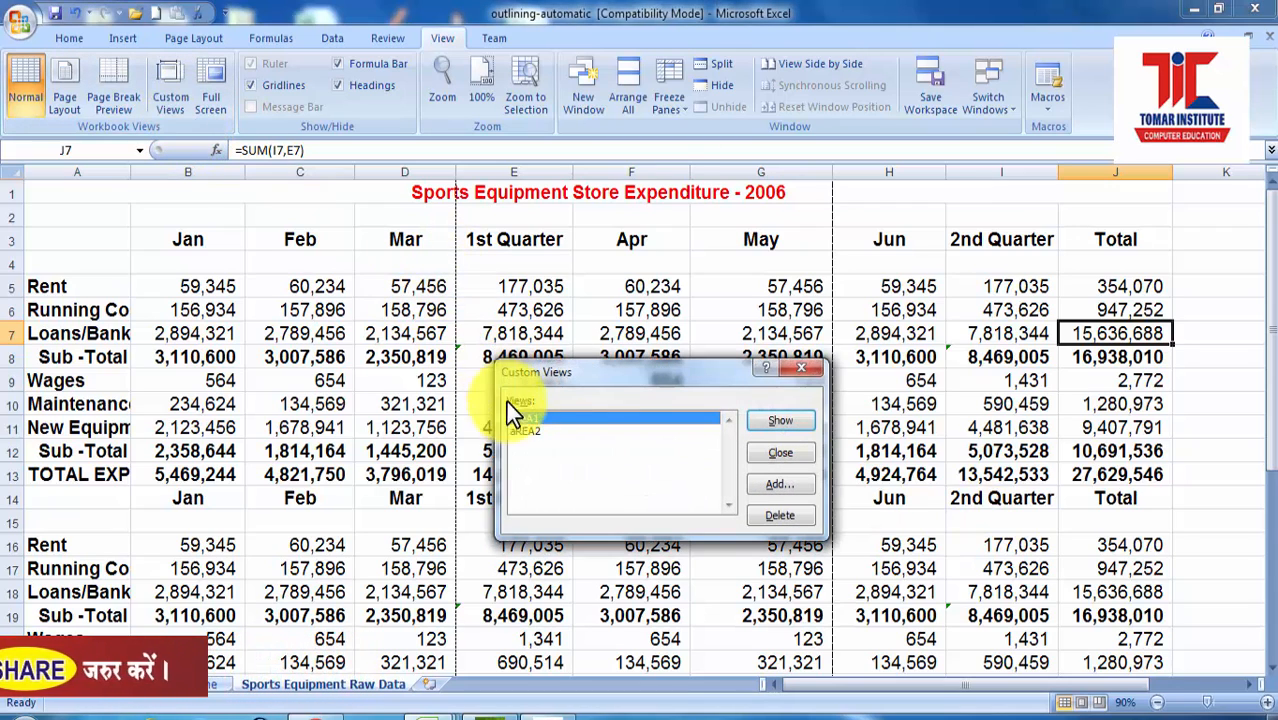
pyautogui.click(533, 430)
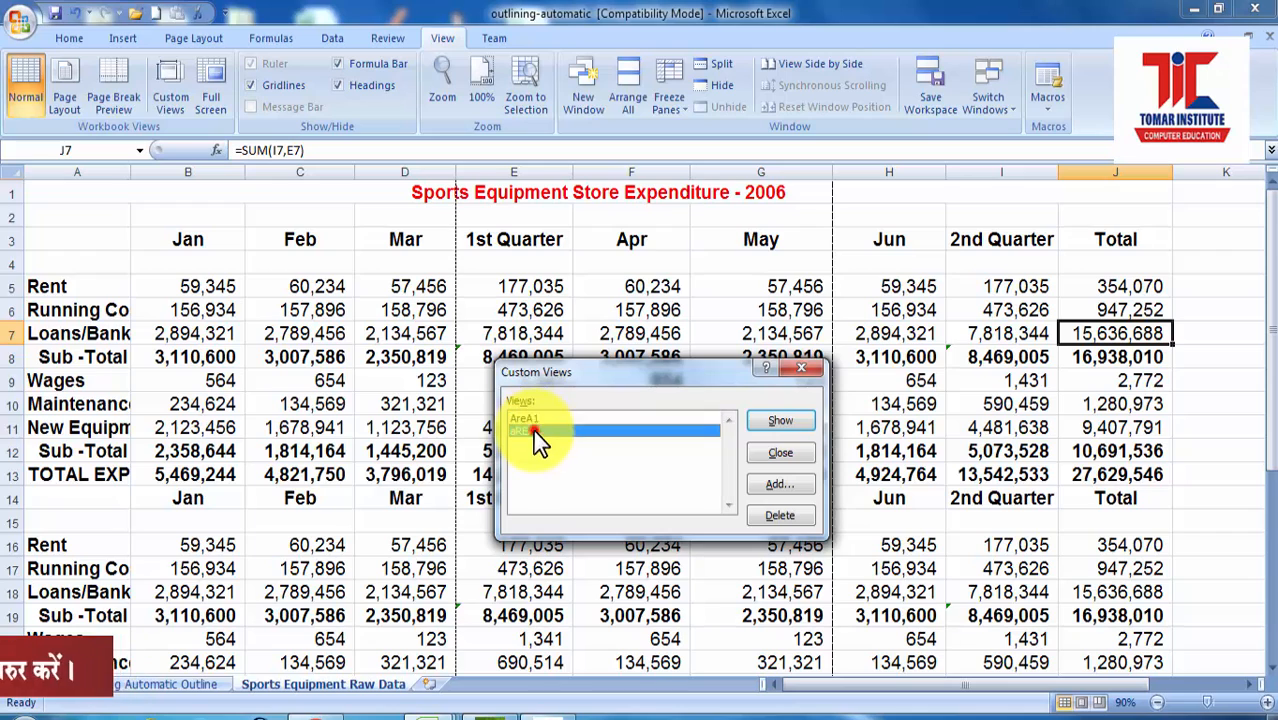
pyautogui.click(532, 416)
pyautogui.click(533, 430)
pyautogui.click(533, 420)
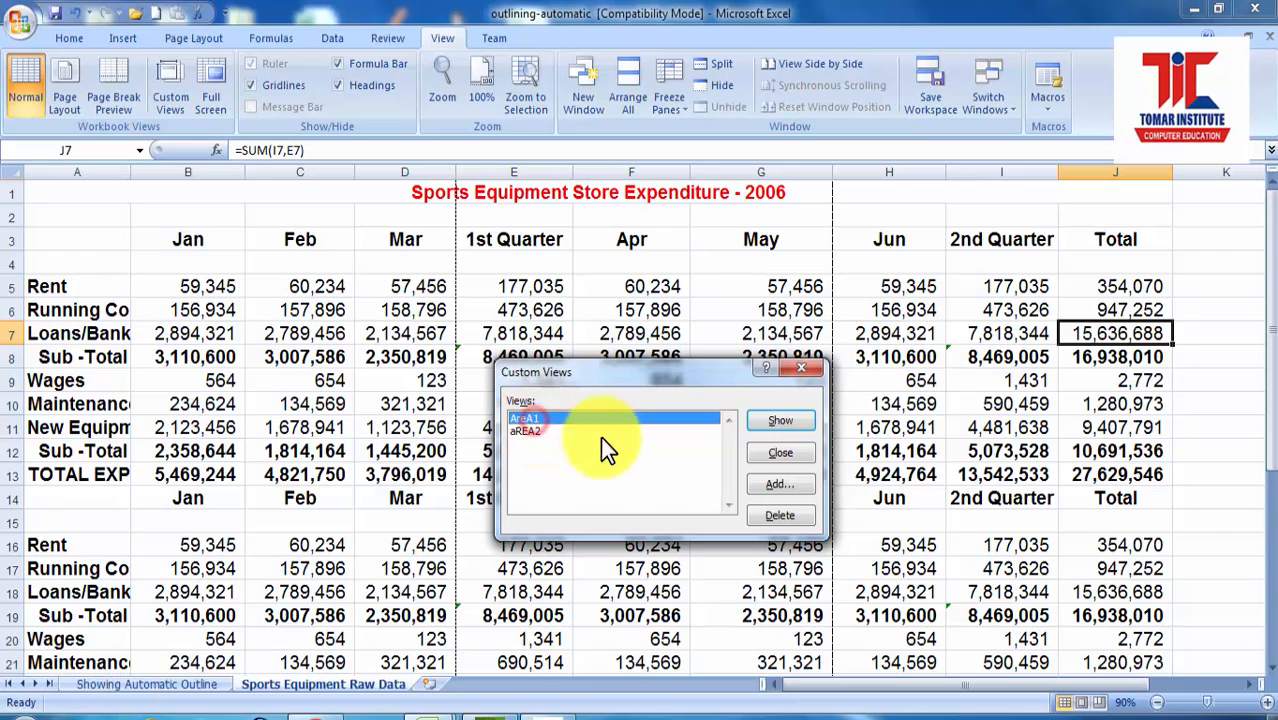
pyautogui.click(771, 428)
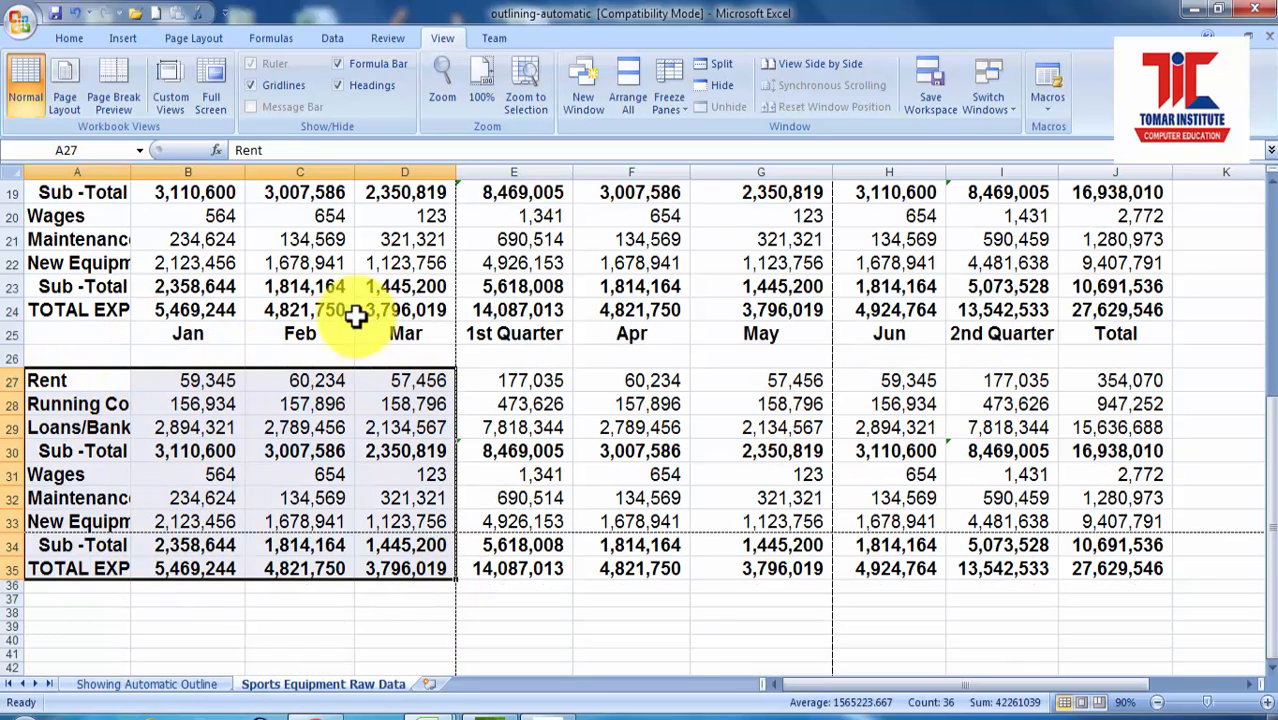
# - Show the saved custom view aREA2
pyautogui.click(169, 110)
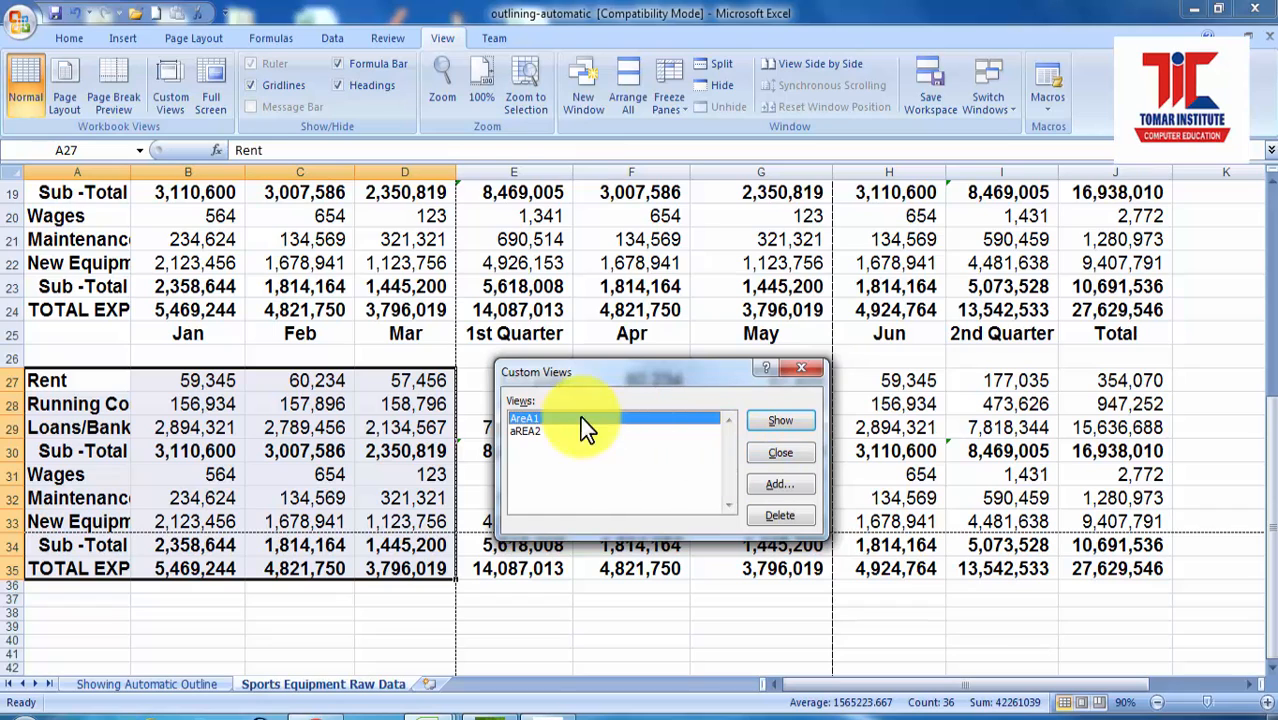
pyautogui.click(525, 431)
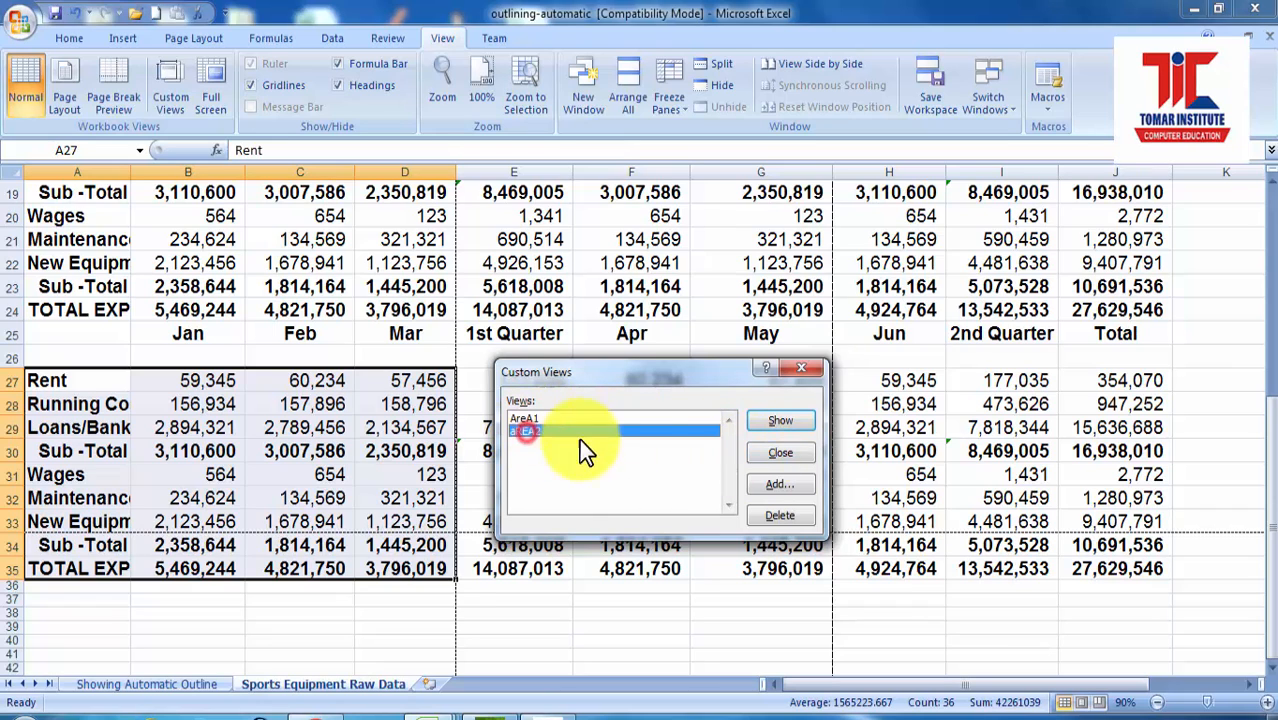
pyautogui.click(781, 426)
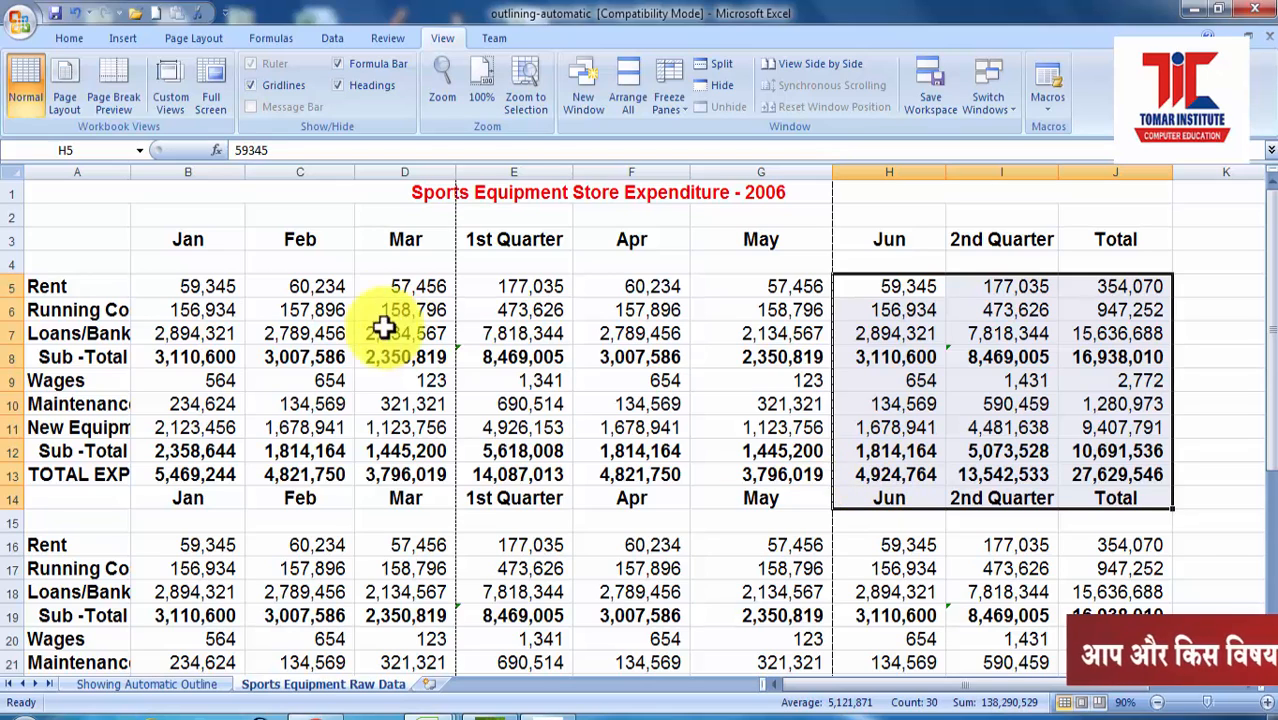
# - Display the sheet in Full Screen view, select the empty cell K25, and exit back to Normal view
pyautogui.click(214, 104)
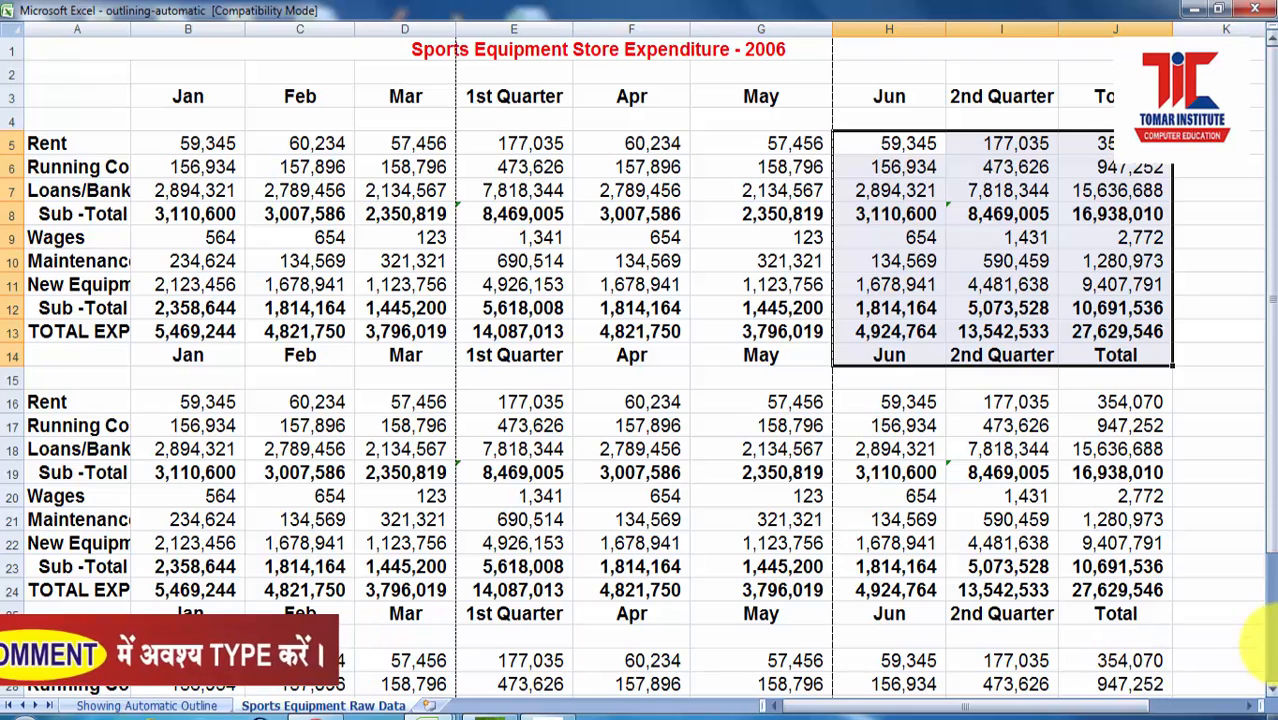
pyautogui.click(1242, 605)
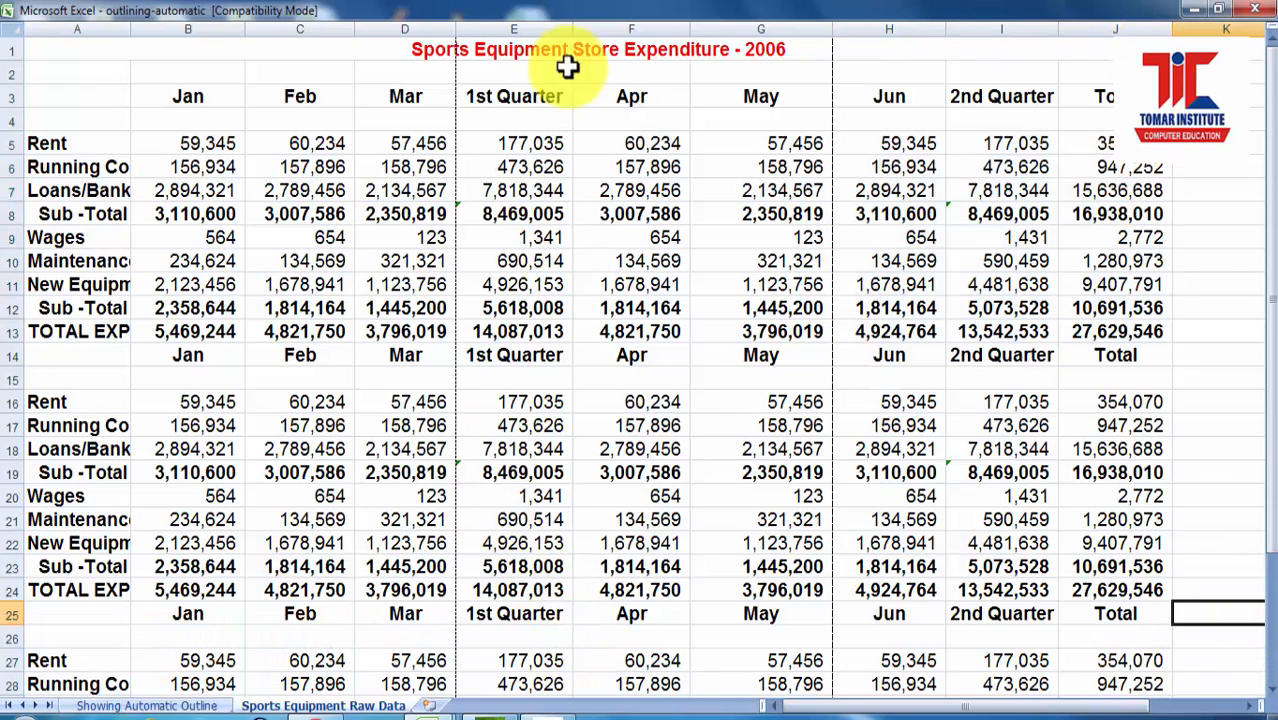
pyautogui.press('Escape')
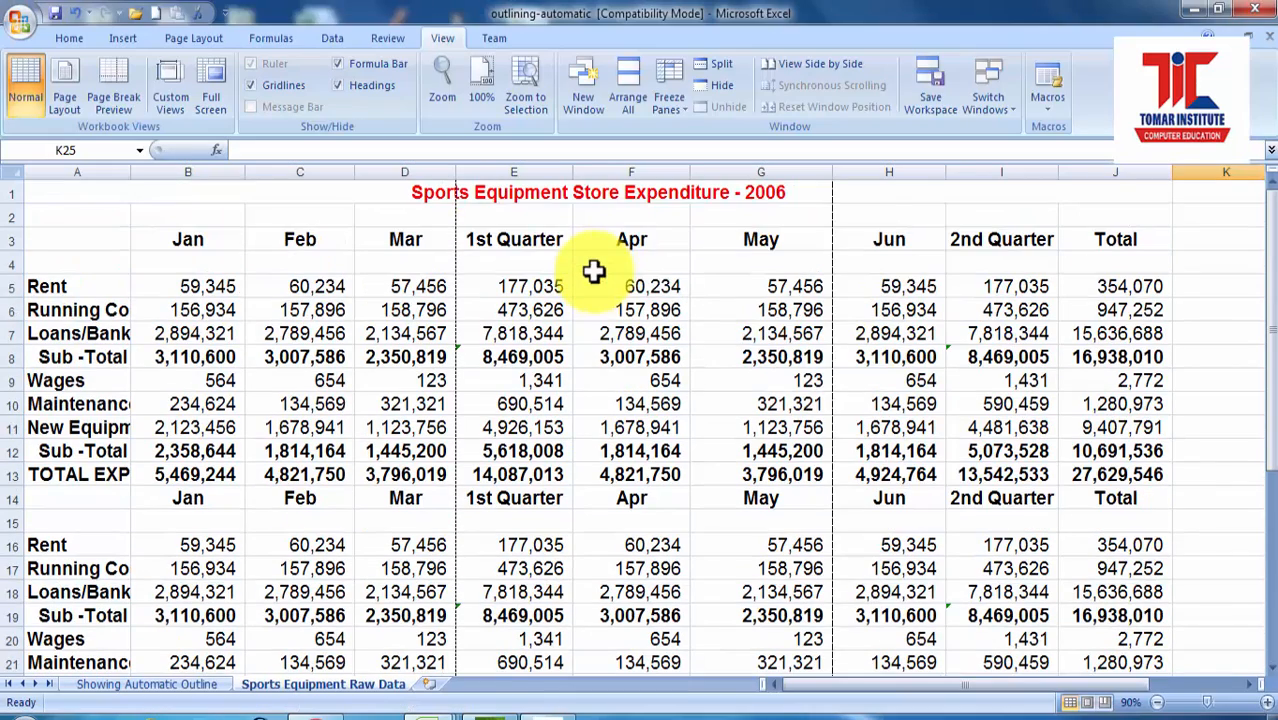
# - Reopen Full Screen view, select cell D13, and leave with the Close Full Screen command
pyautogui.click(203, 108)
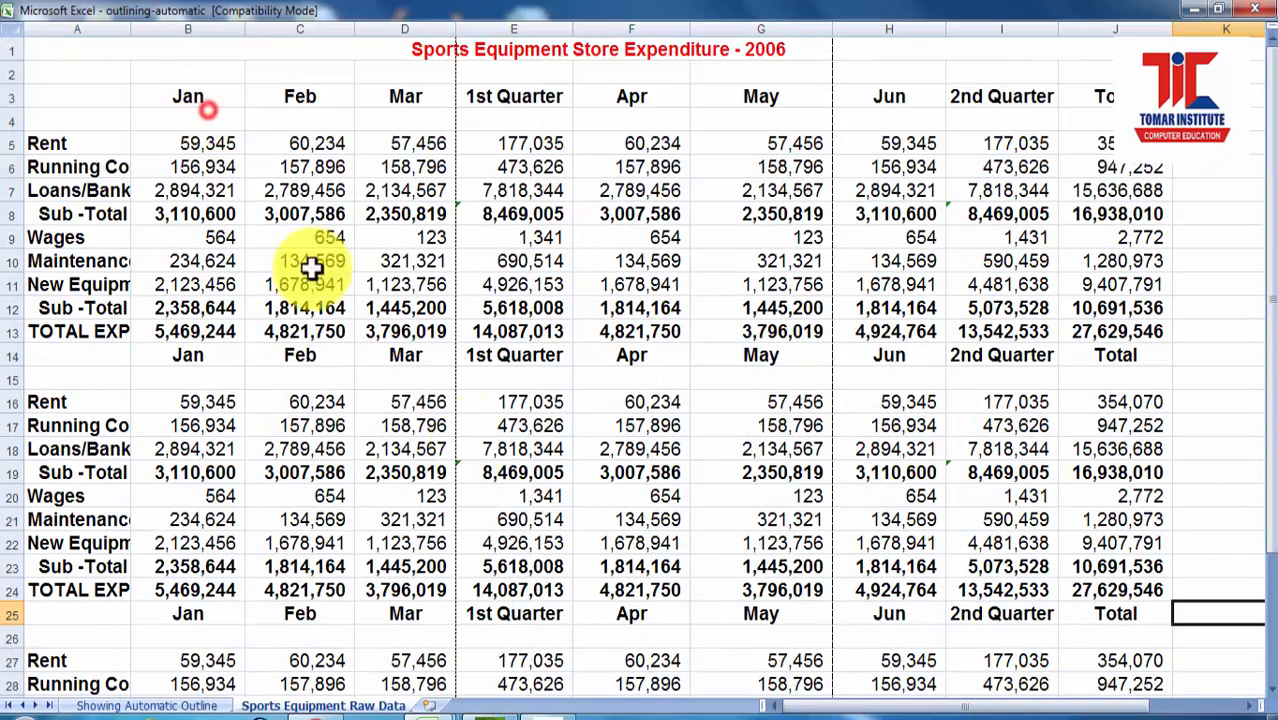
pyautogui.click(448, 331)
pyautogui.rightClick(455, 318)
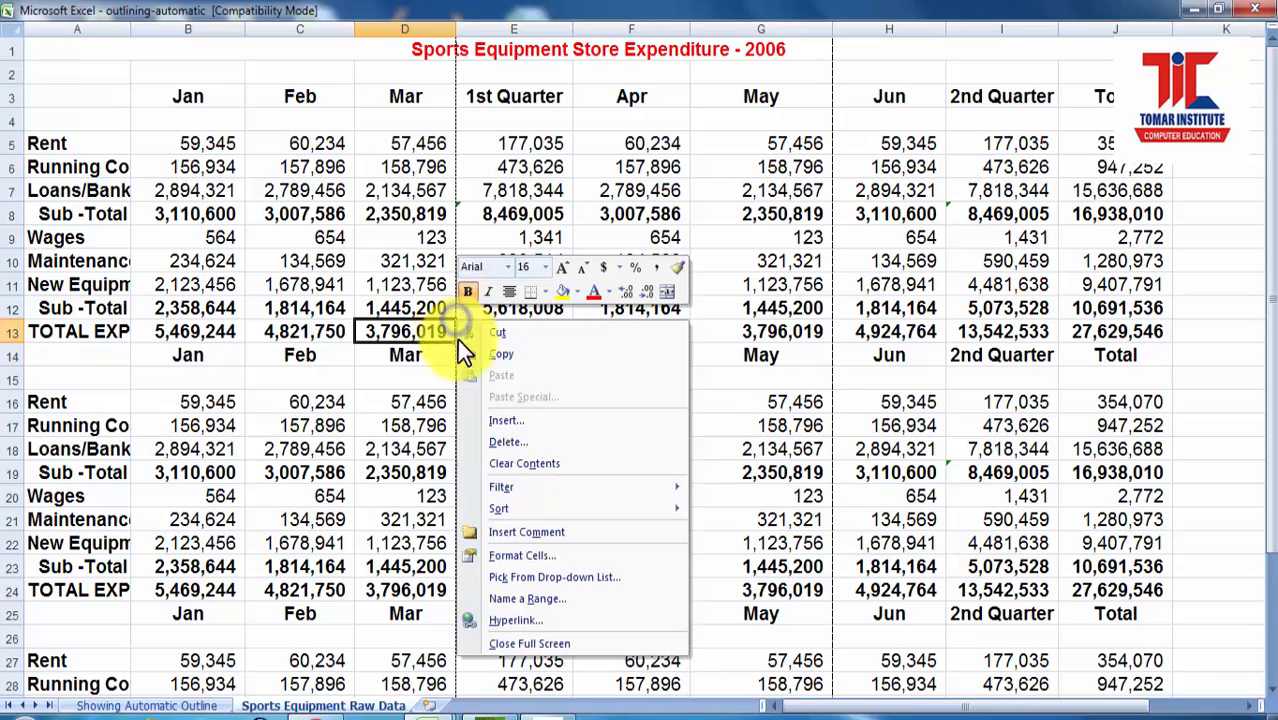
pyautogui.click(515, 644)
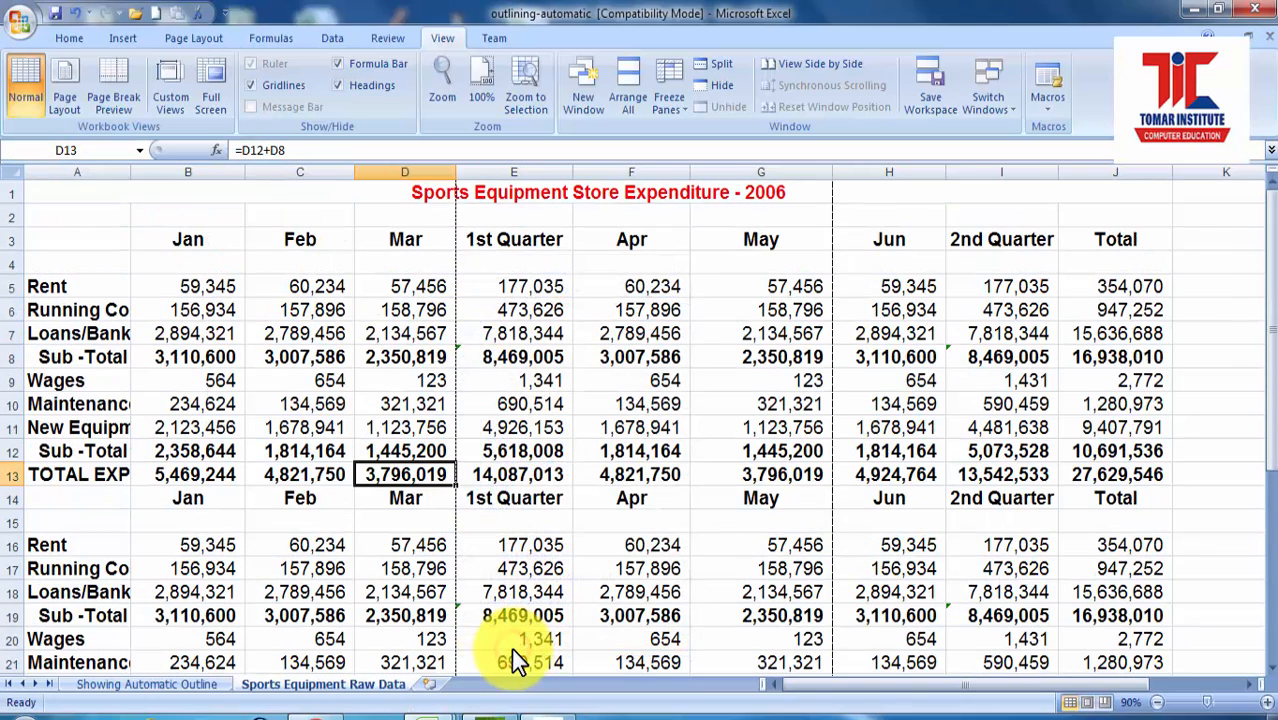